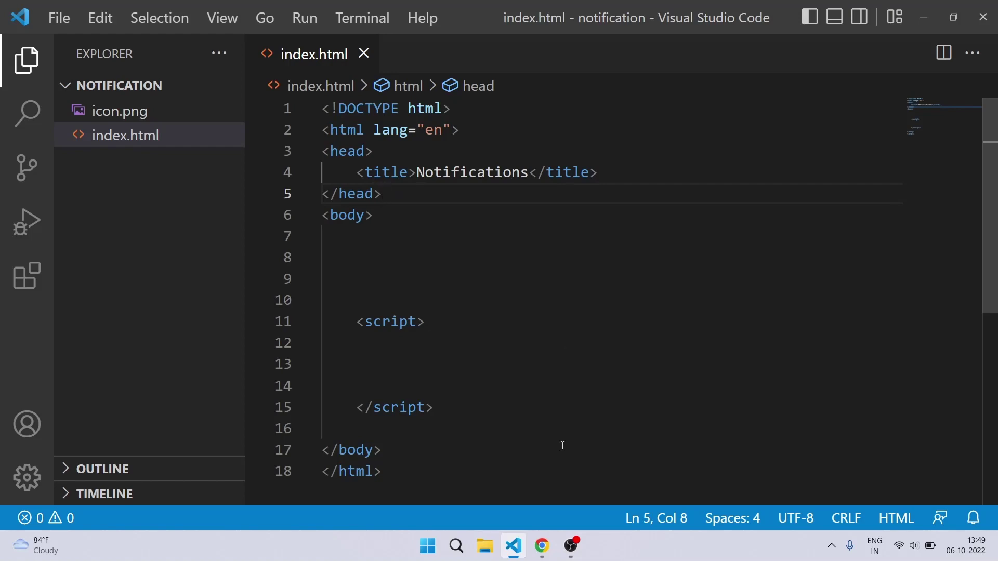
# Switch to Chrome's Google image results for Windows notification examples.
pyautogui.click(542, 545)
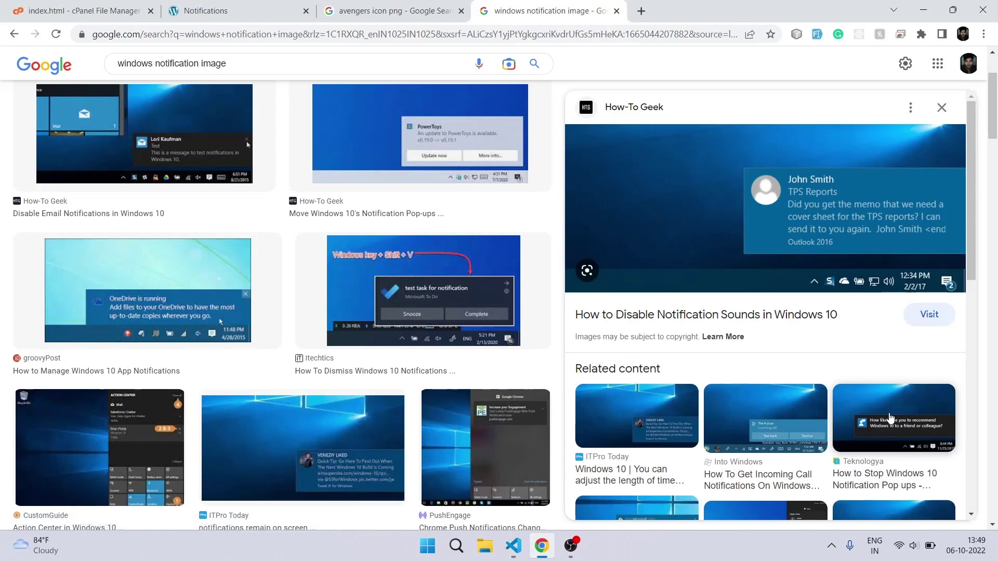
pyautogui.click(968, 546)
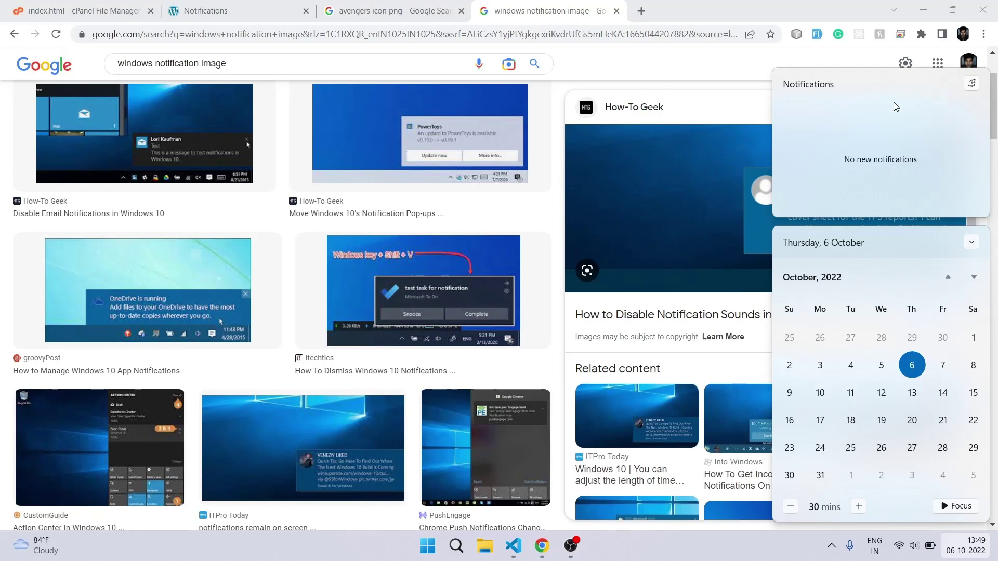
pyautogui.click(686, 296)
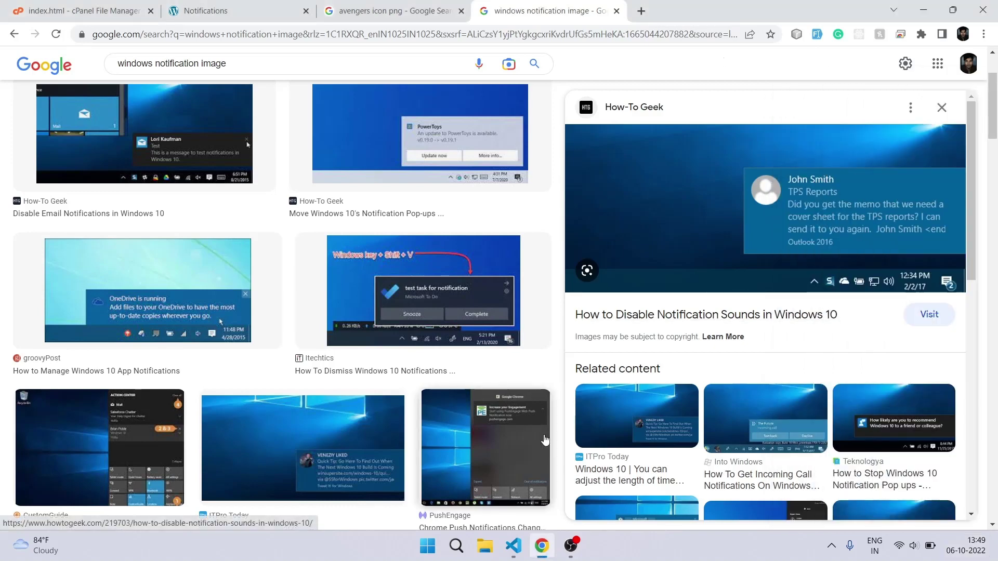
# Add a <button>Notify Me</button> element on the empty line inside the body.
pyautogui.click(513, 545)
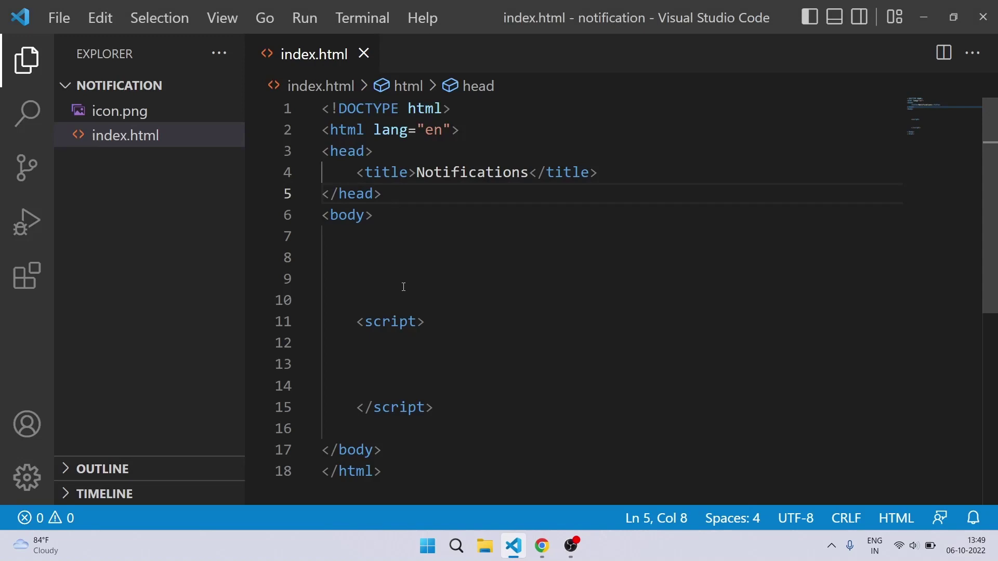
pyautogui.click(403, 286)
pyautogui.write('<b')
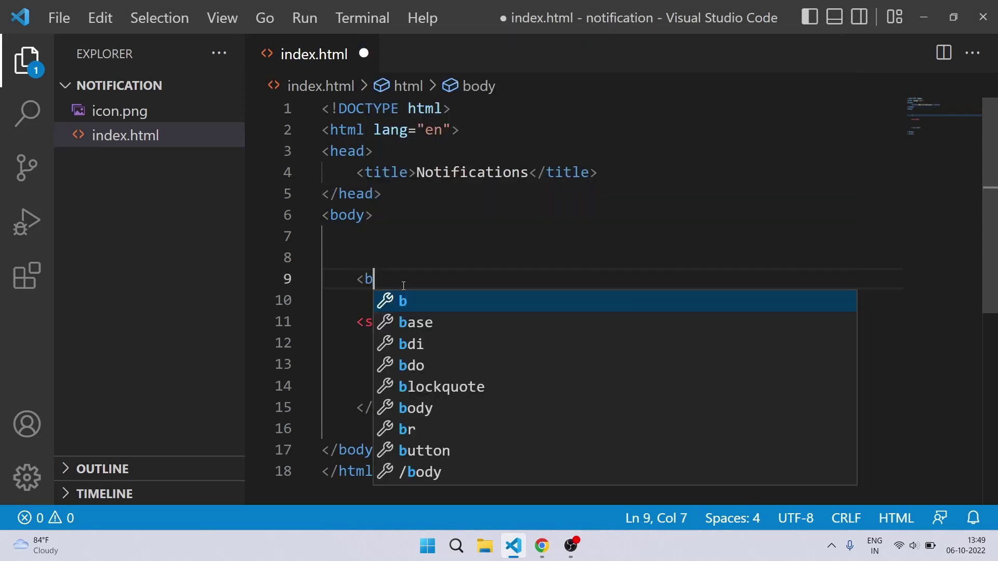
pyautogui.write('utton></button>')
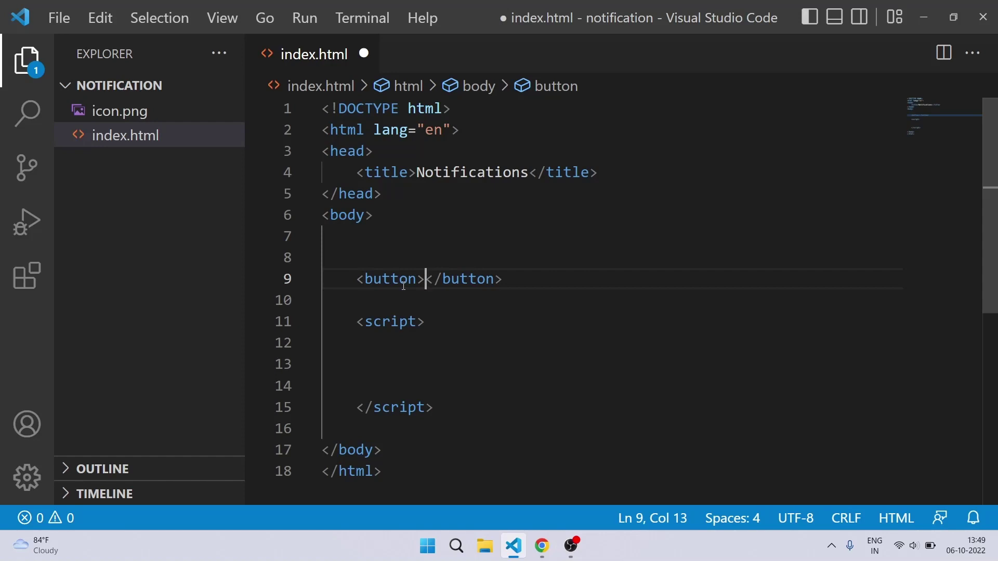
pyautogui.press('Left')
pyautogui.press('Right')
pyautogui.write('N')
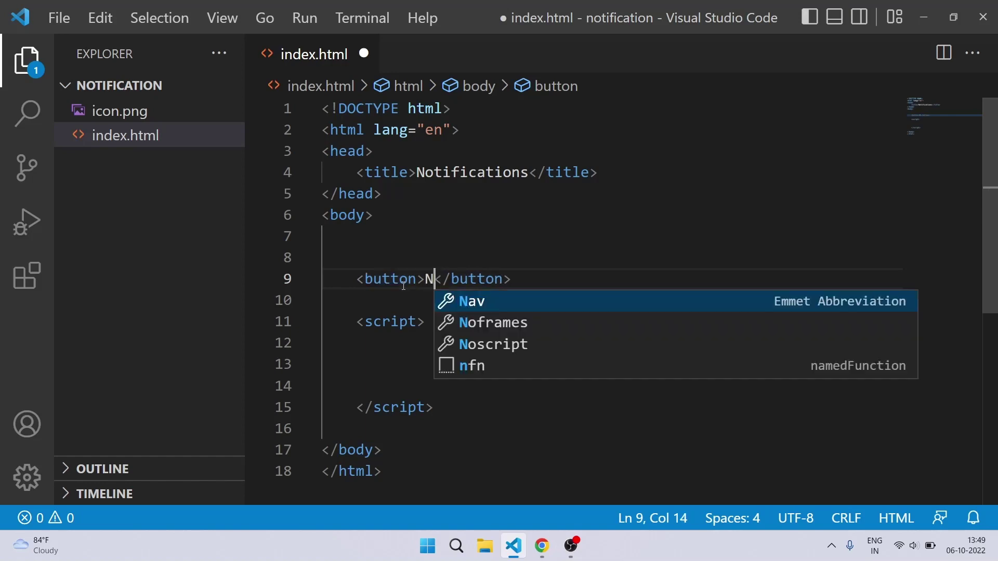
pyautogui.write('otify me')
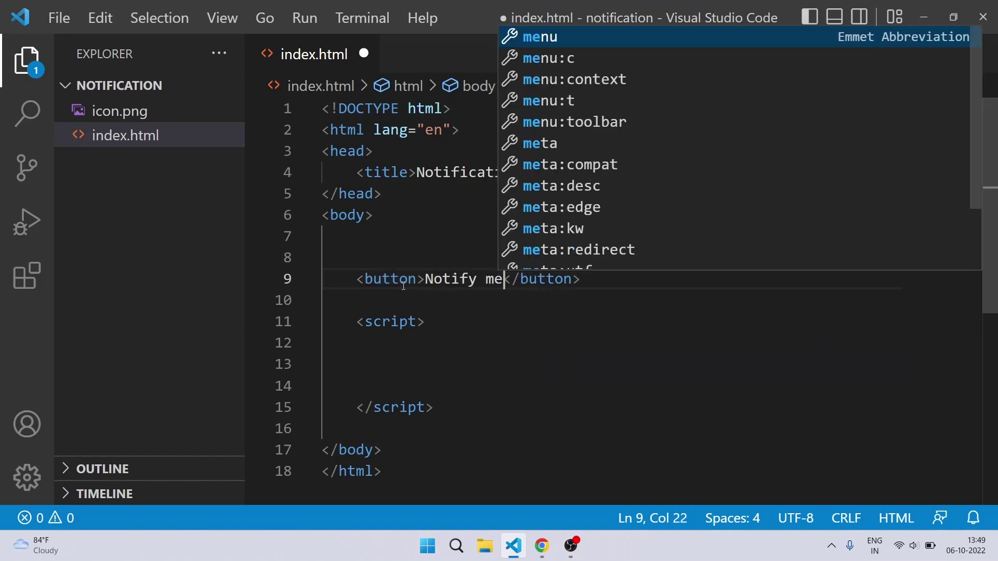
pyautogui.press('BackSpace')
pyautogui.press('BackSpace')
pyautogui.write('Me')
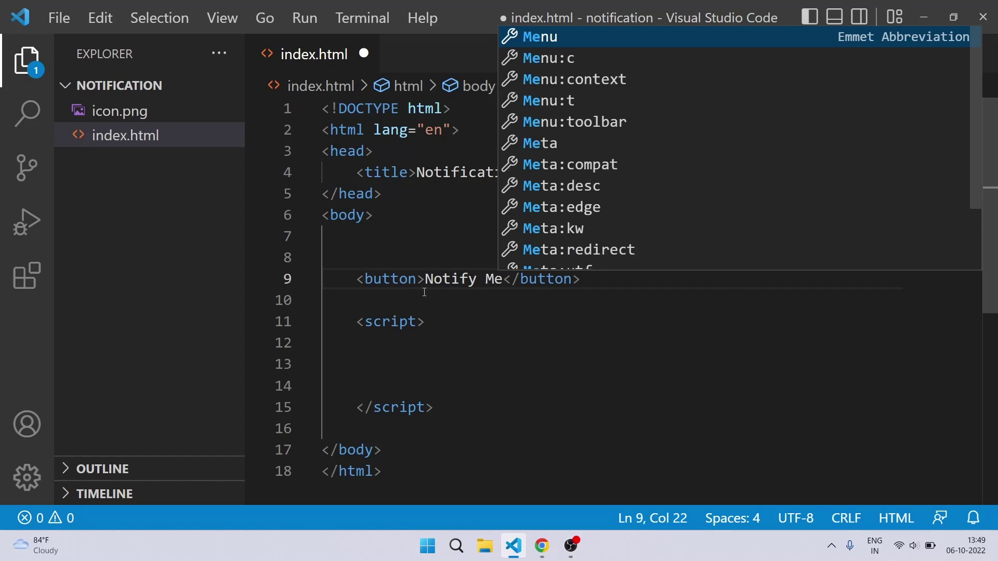
pyautogui.click(437, 301)
# Write let btn=document.querySelector("button") and begin a btn.addEventListener call below it.
pyautogui.click(444, 366)
pyautogui.scroll(-2, 442, 367)
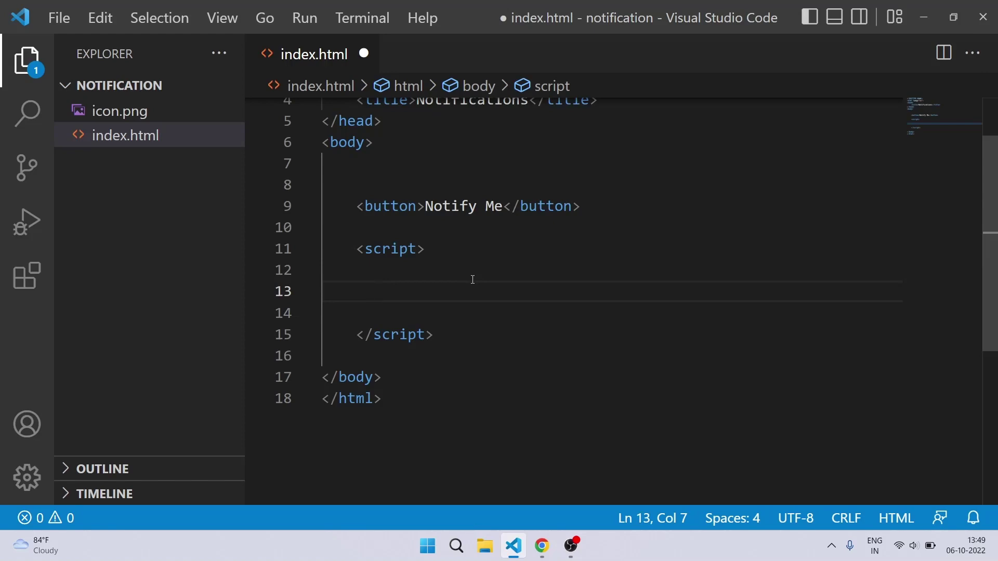
pyautogui.write('let btn')
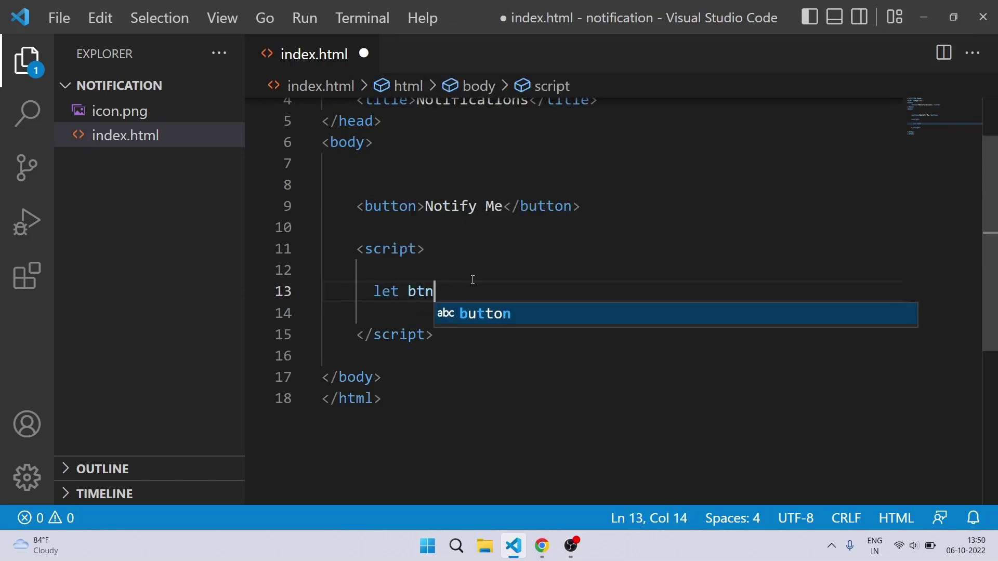
pyautogui.write('=docu')
pyautogui.press('Return')
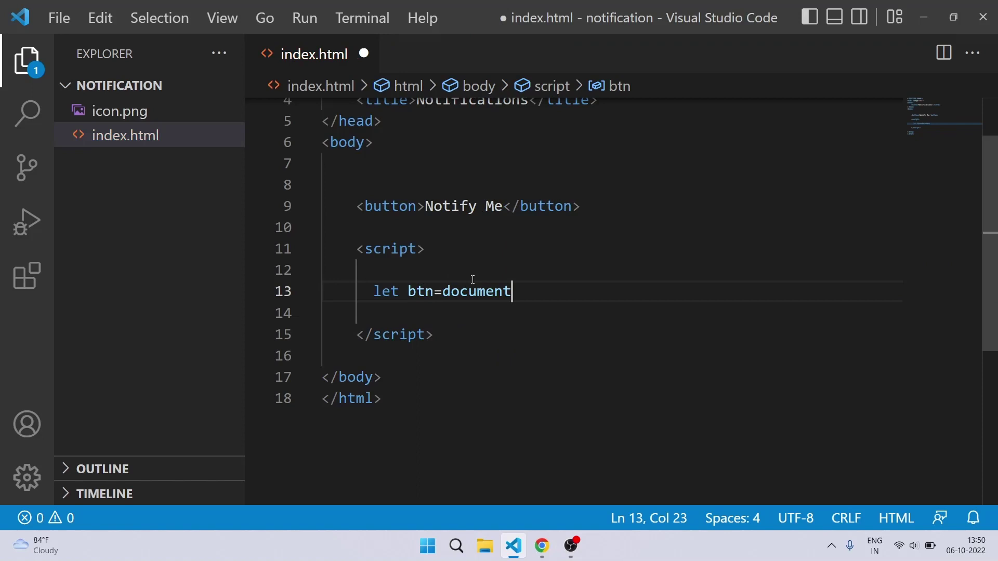
pyautogui.write('.query')
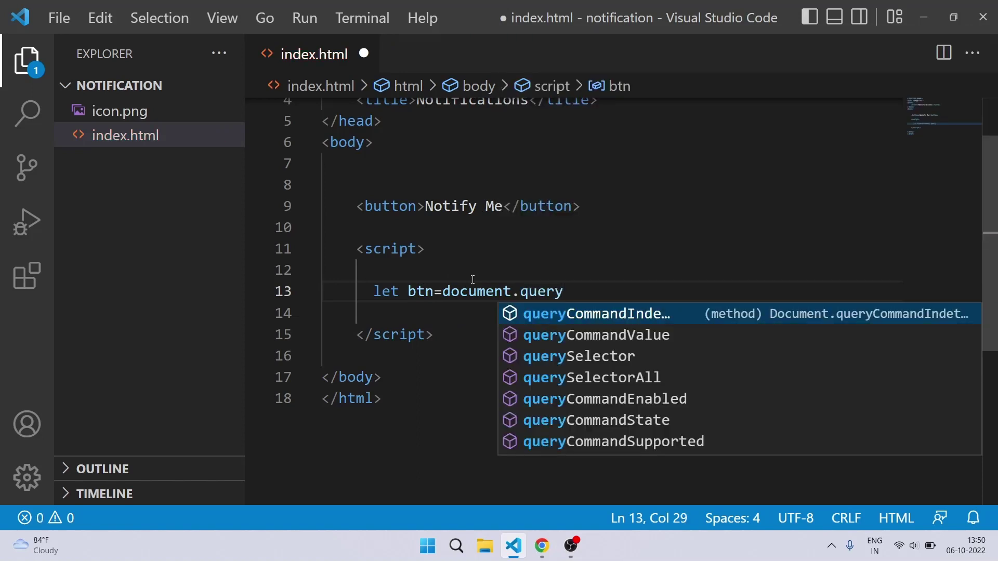
pyautogui.press('Down')
pyautogui.press('Down')
pyautogui.press('Return')
pyautogui.write('()')
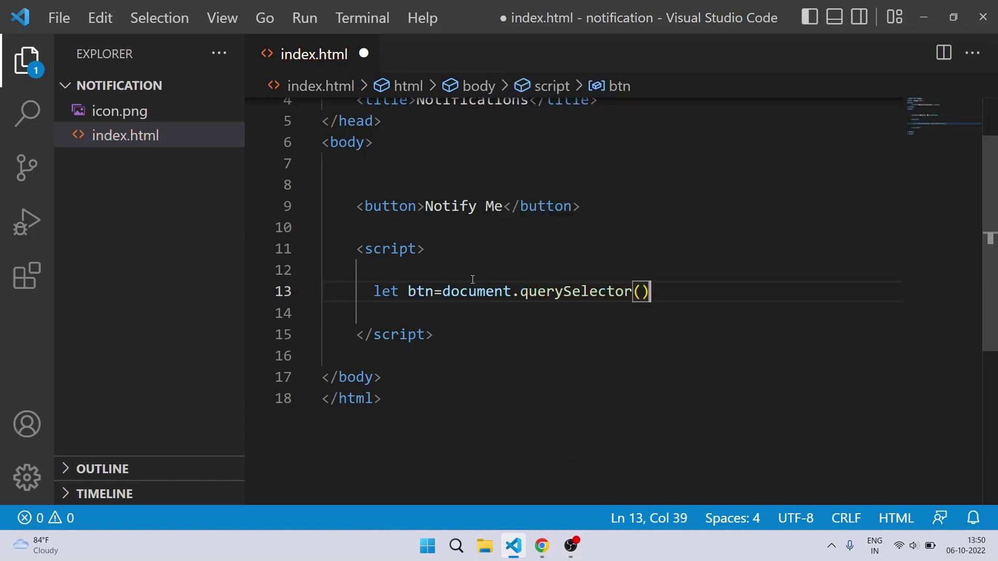
pyautogui.press('Left')
pyautogui.write('"butt')
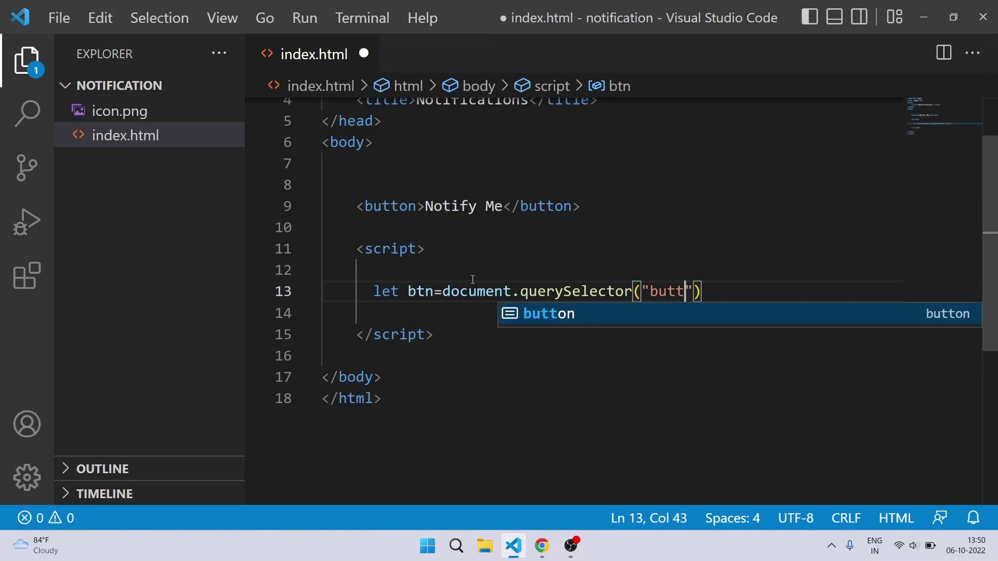
pyautogui.write('on')
pyautogui.press('Right')
pyautogui.press('Right')
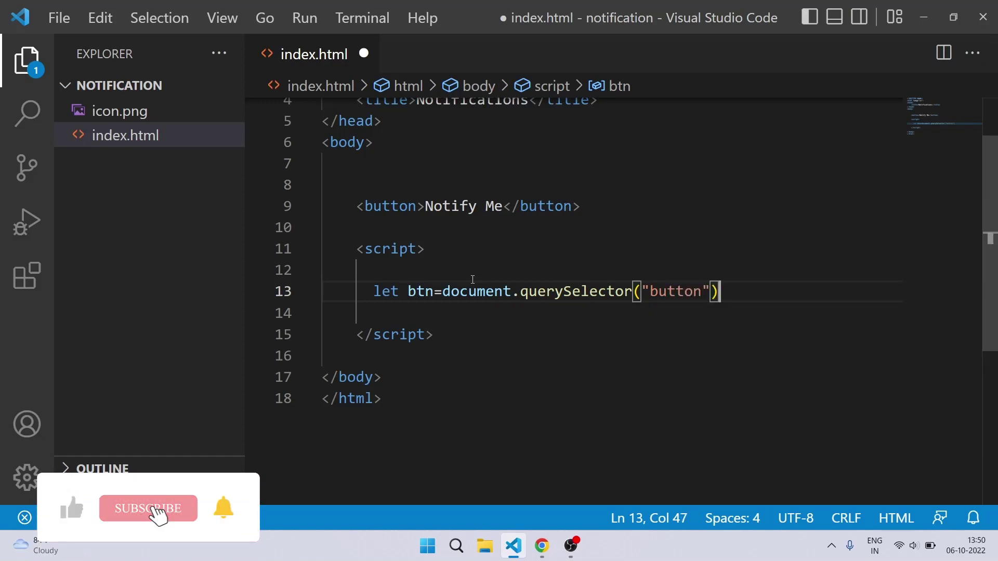
pyautogui.write(';')
pyautogui.press('Return')
pyautogui.press('Return')
pyautogui.write('bt')
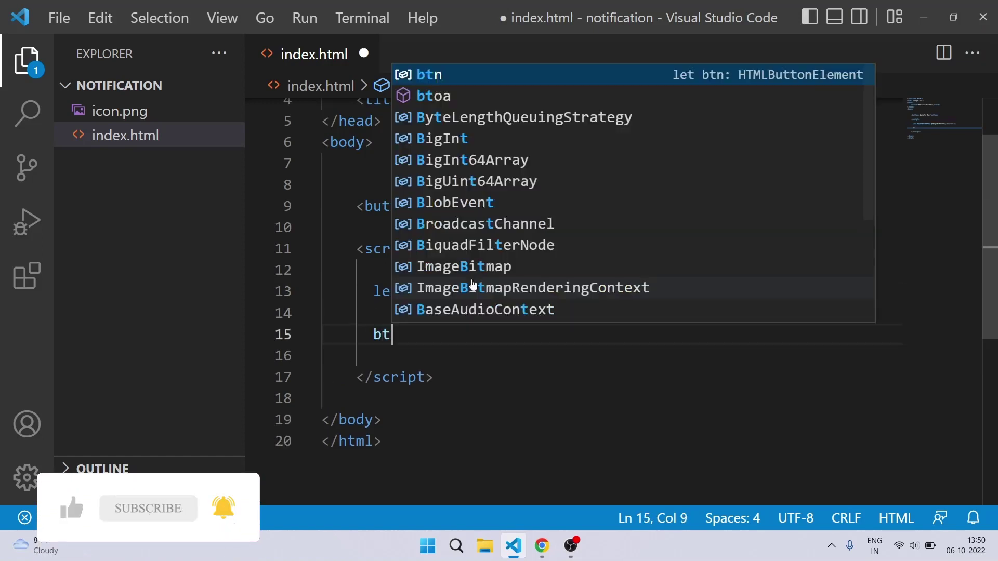
pyautogui.write('n.addEv')
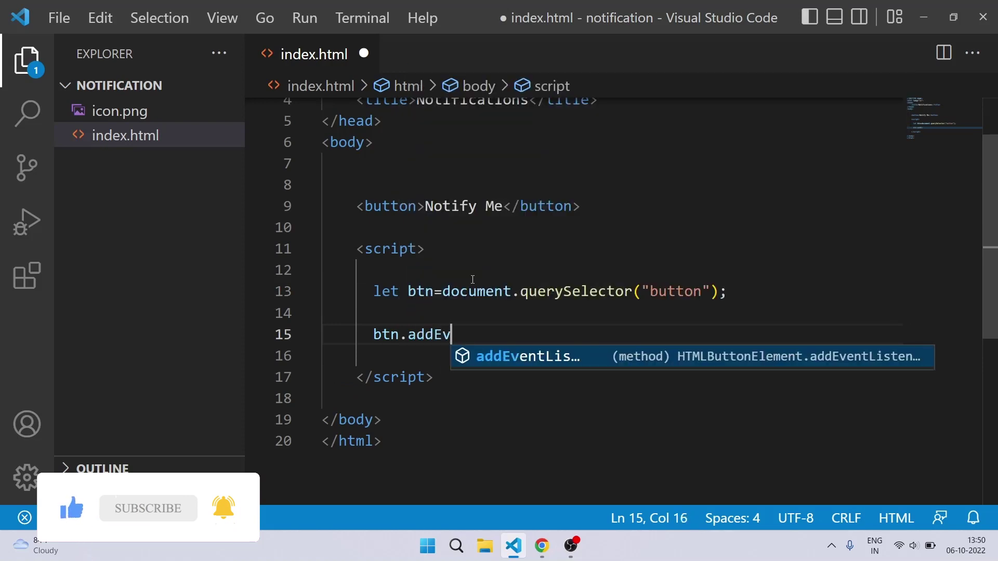
pyautogui.press('Return')
pyautogui.write('()')
pyautogui.write('"')
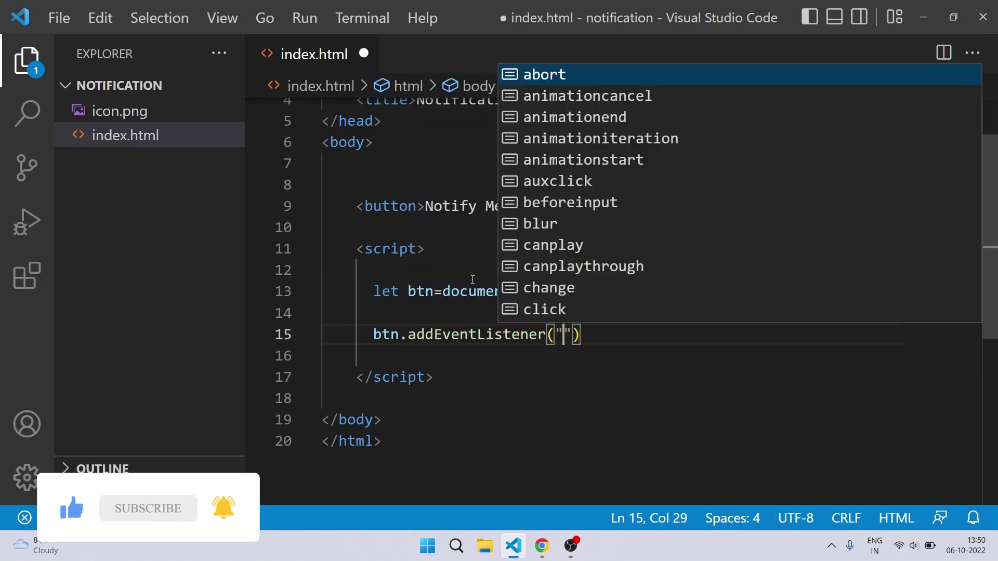
pyautogui.write('click",')
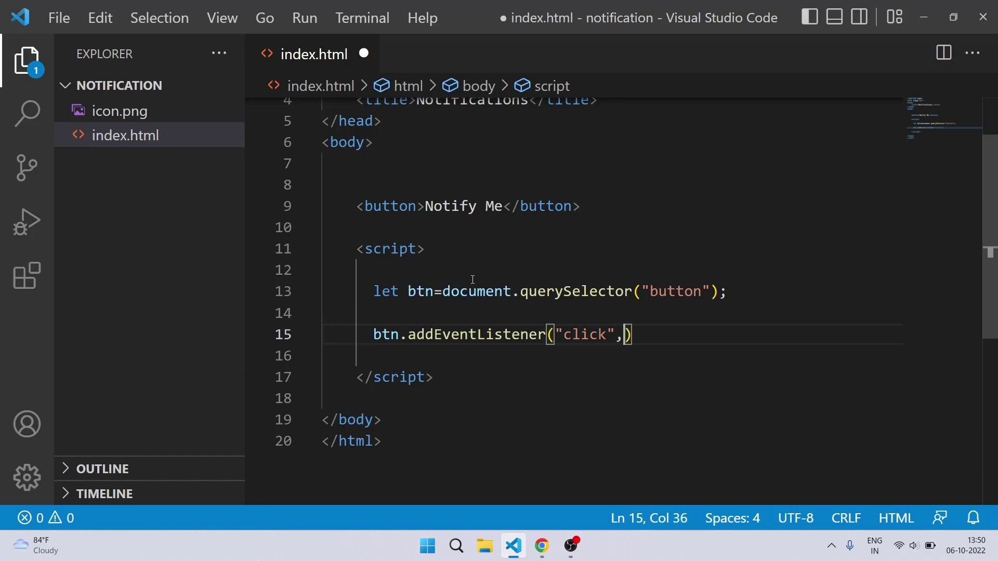
pyautogui.write('function()')
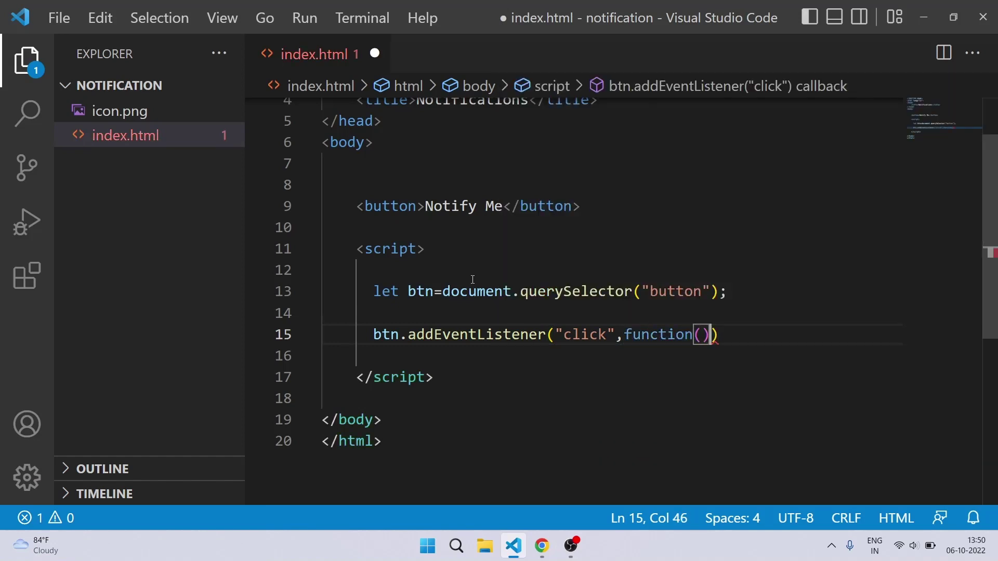
pyautogui.write('{}')
# Inside the click handler, call Notification.requestPermission() chained with an empty then callback.
pyautogui.press('Left')
pyautogui.press('Return')
pyautogui.press('Return')
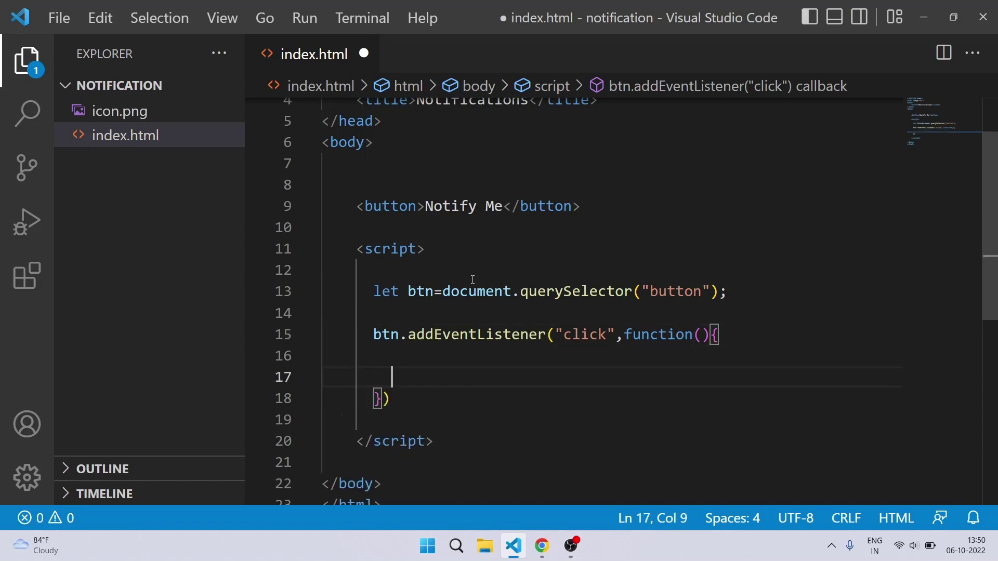
pyautogui.press('Return')
pyautogui.press('Up')
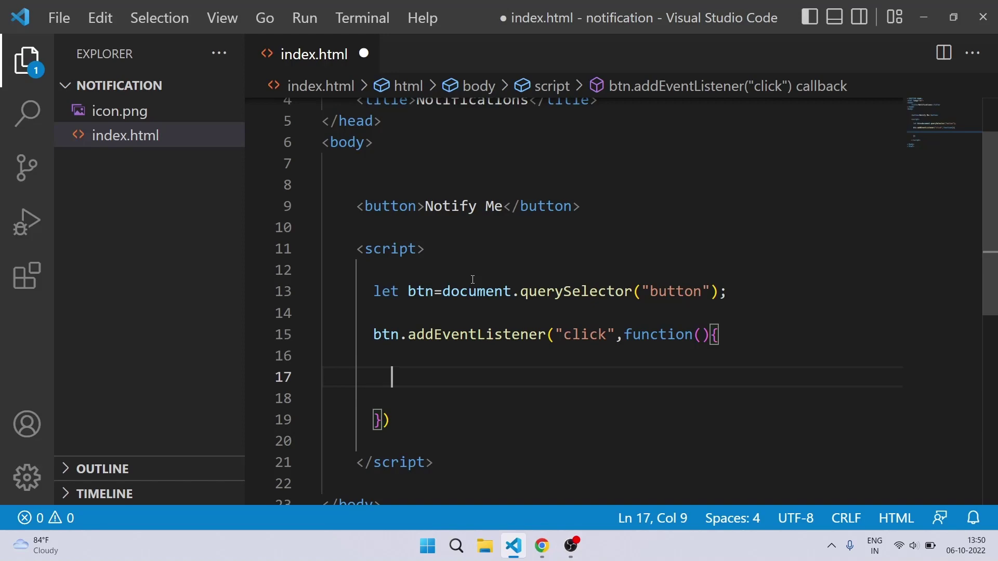
pyautogui.write('Notif')
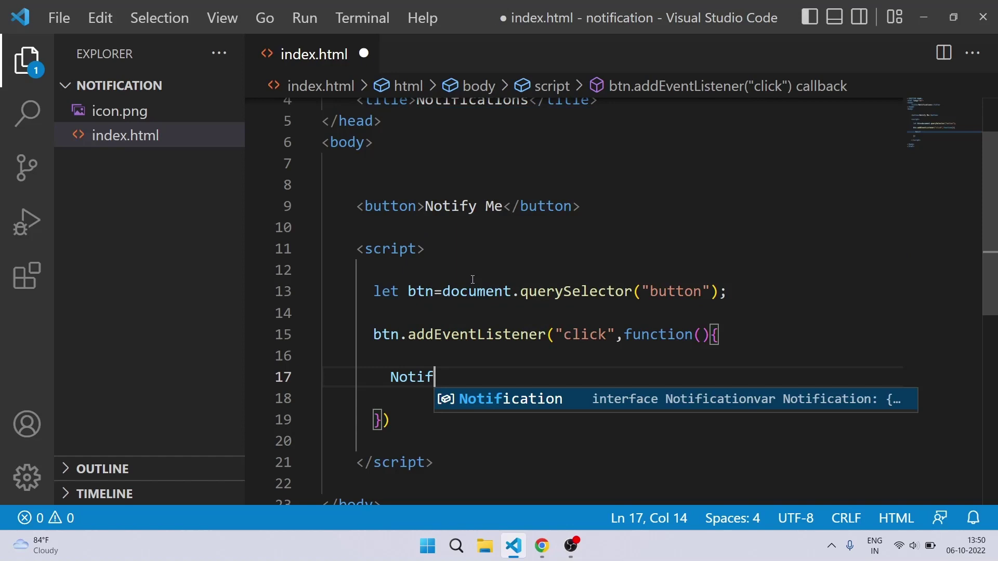
pyautogui.press('Return')
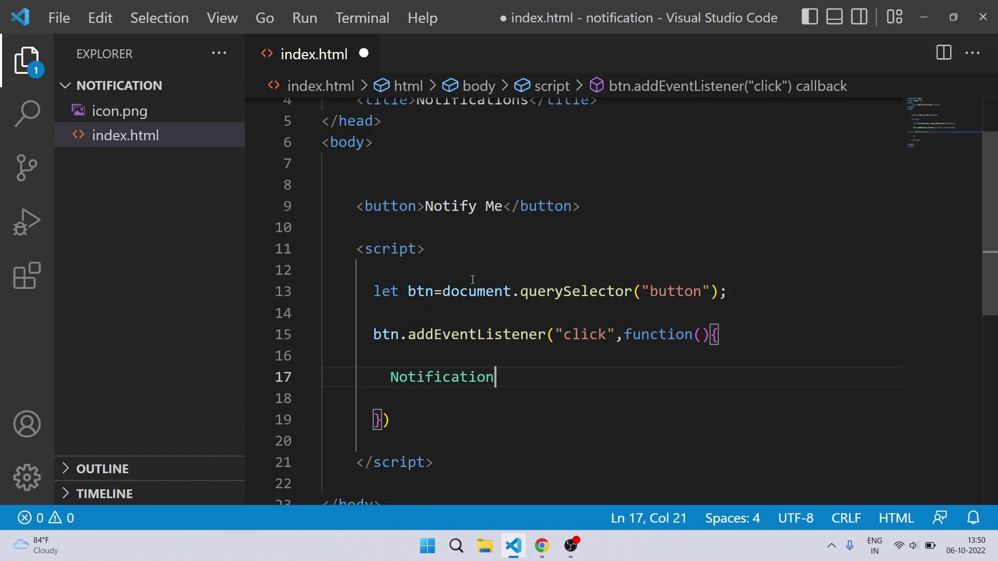
pyautogui.write('.req')
pyautogui.press('Return')
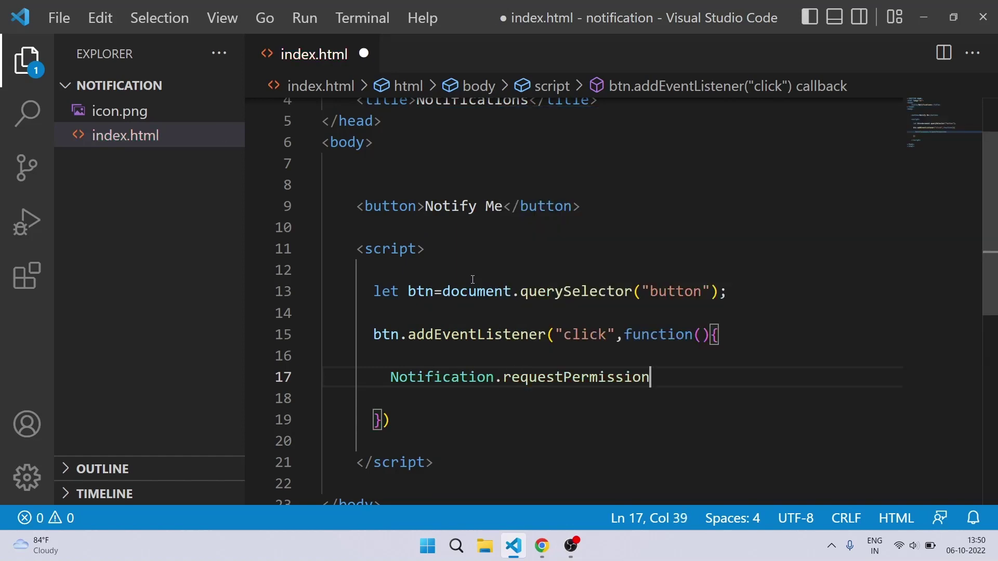
pyautogui.write('()')
pyautogui.press('Return')
pyautogui.write('.t')
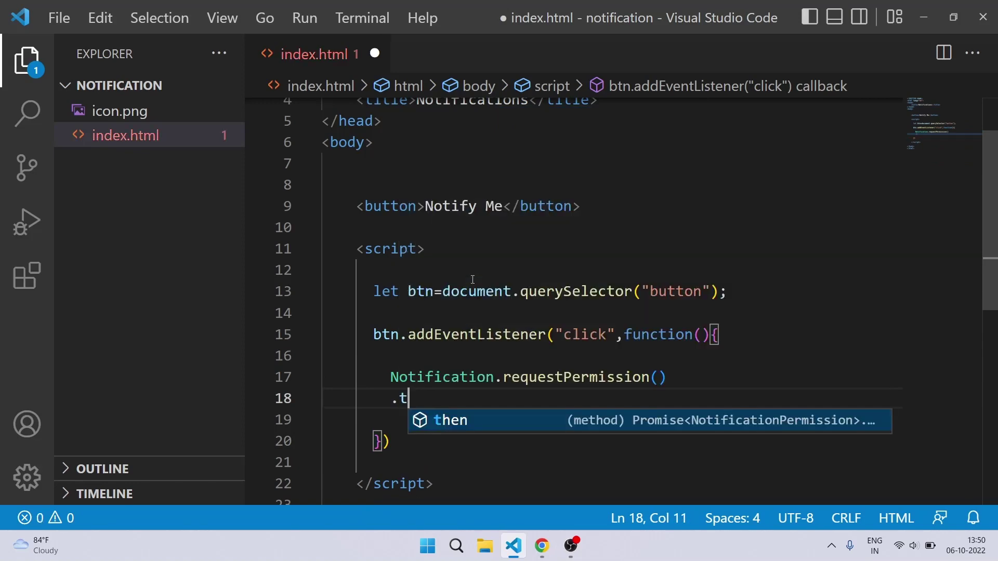
pyautogui.write('hen()')
pyautogui.press('Left')
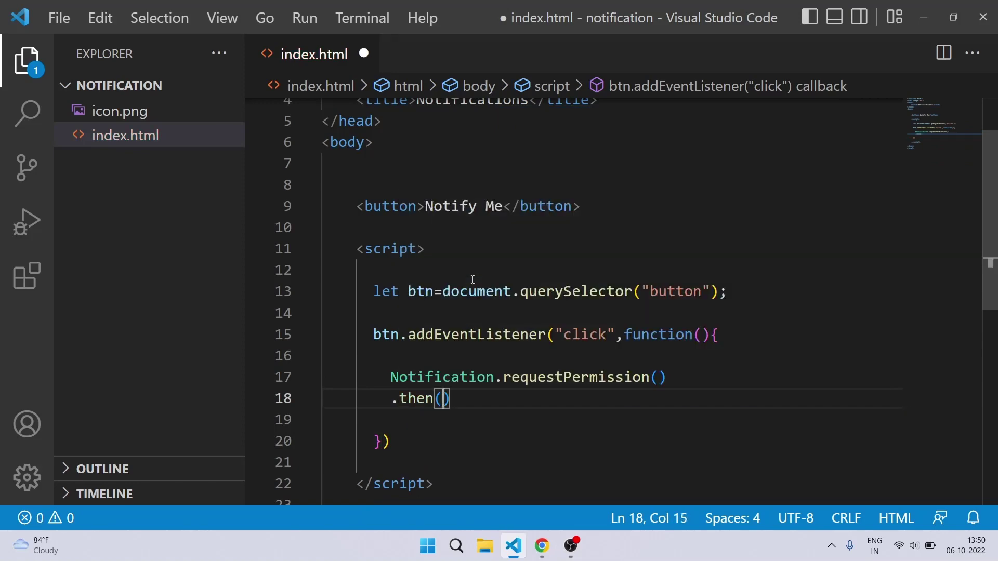
pyautogui.write('()=>')
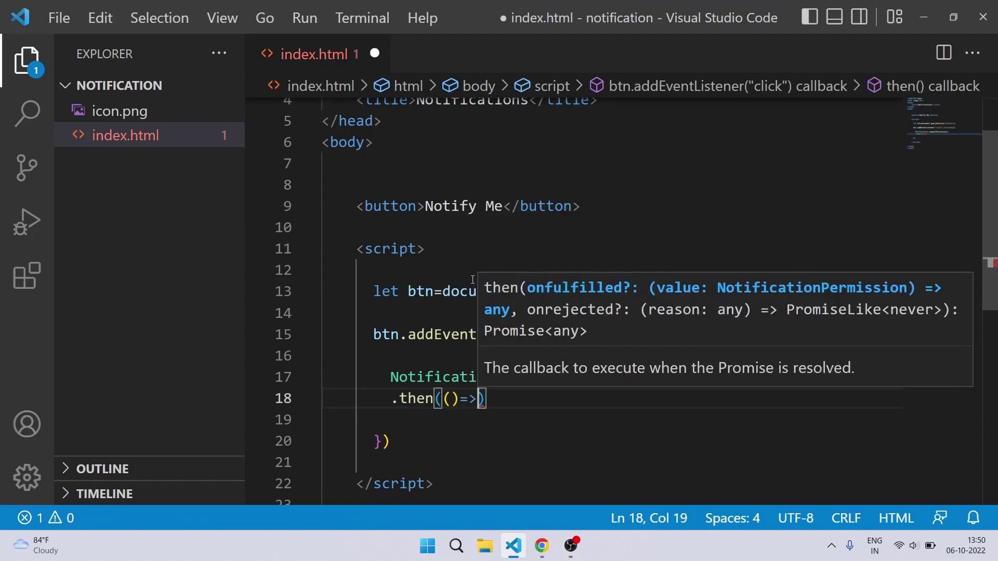
pyautogui.write('{}')
pyautogui.press('Left')
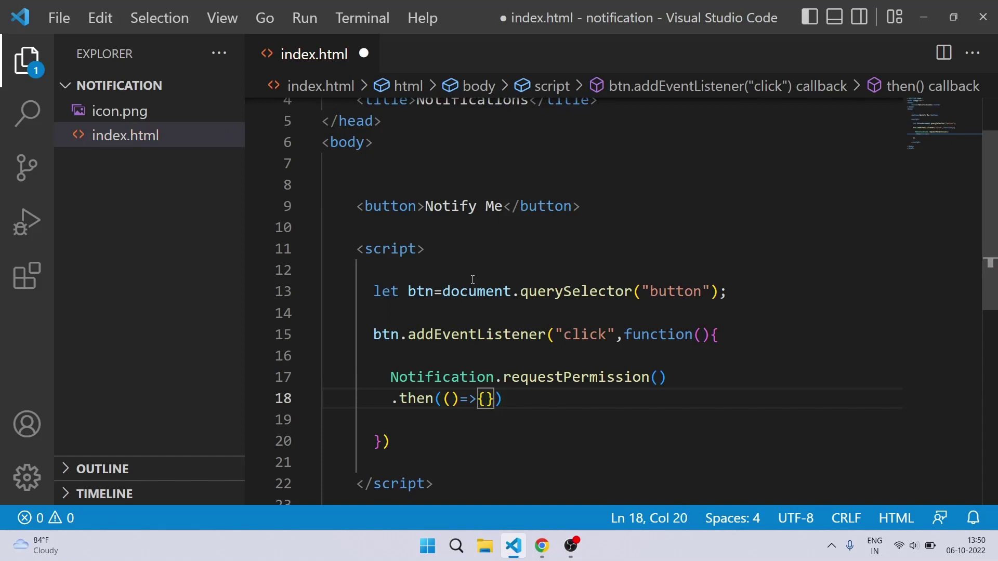
pyautogui.press('Return')
pyautogui.scroll(-2, 428, 323)
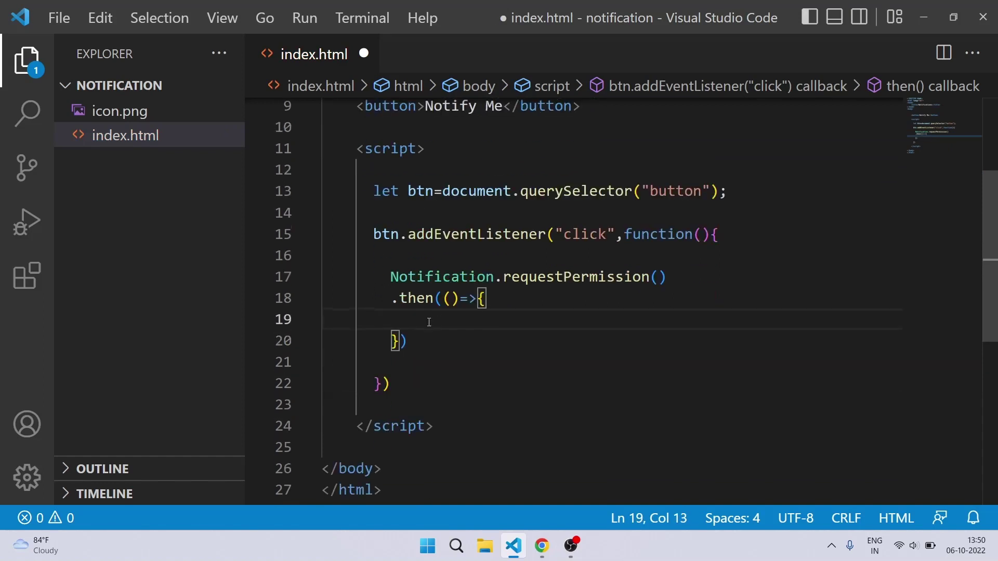
pyautogui.write('const ')
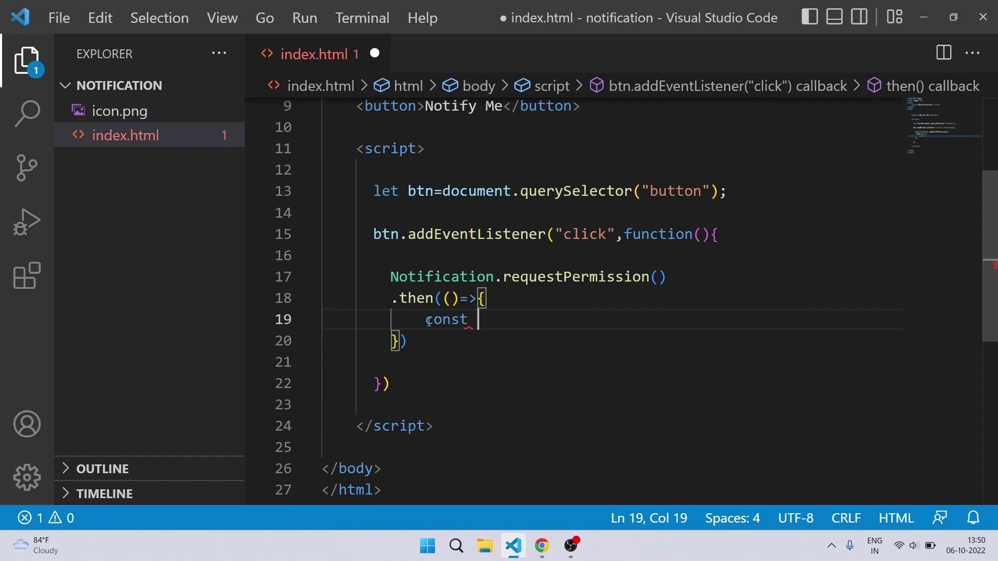
pyautogui.write('noti')
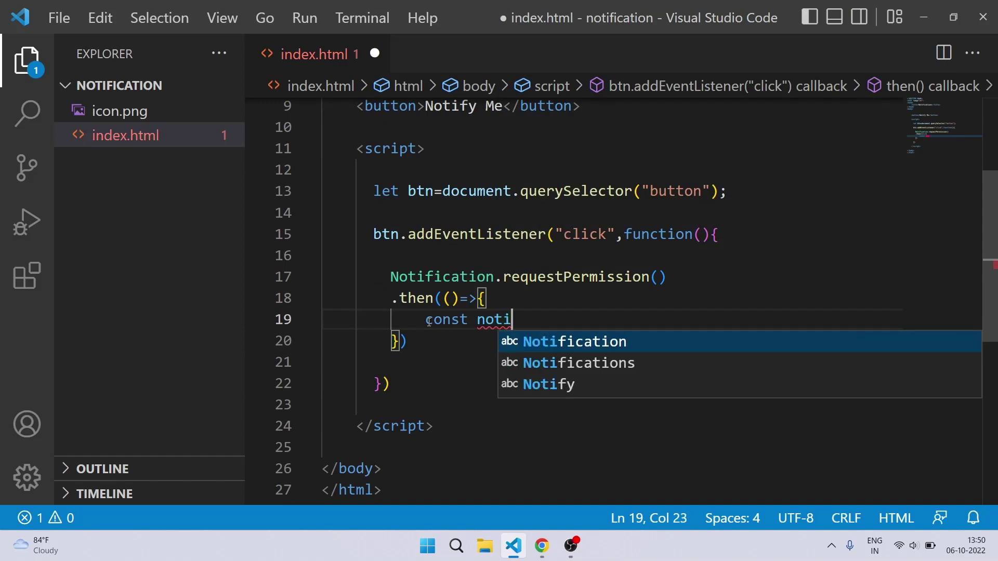
pyautogui.write('fication')
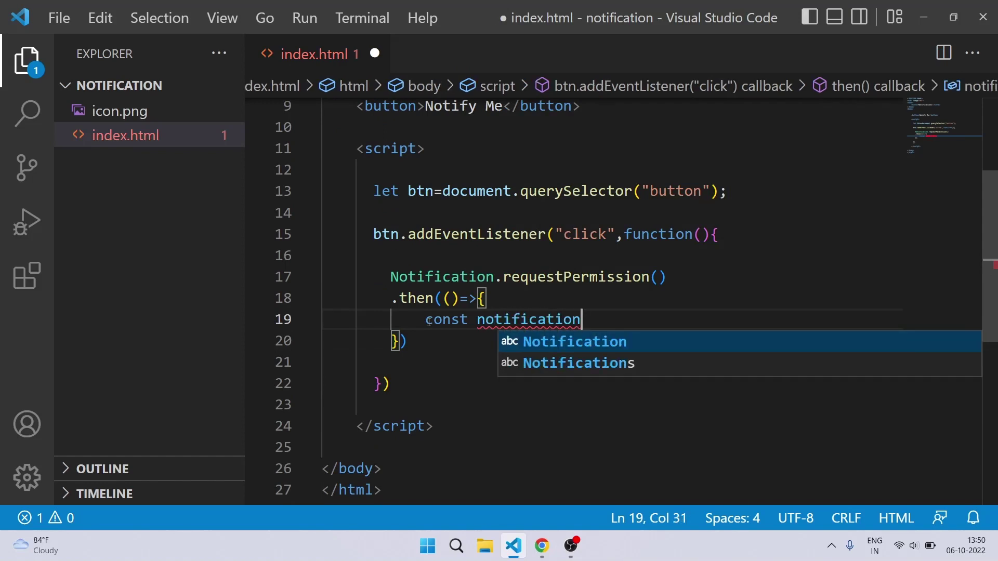
pyautogui.write('=new No')
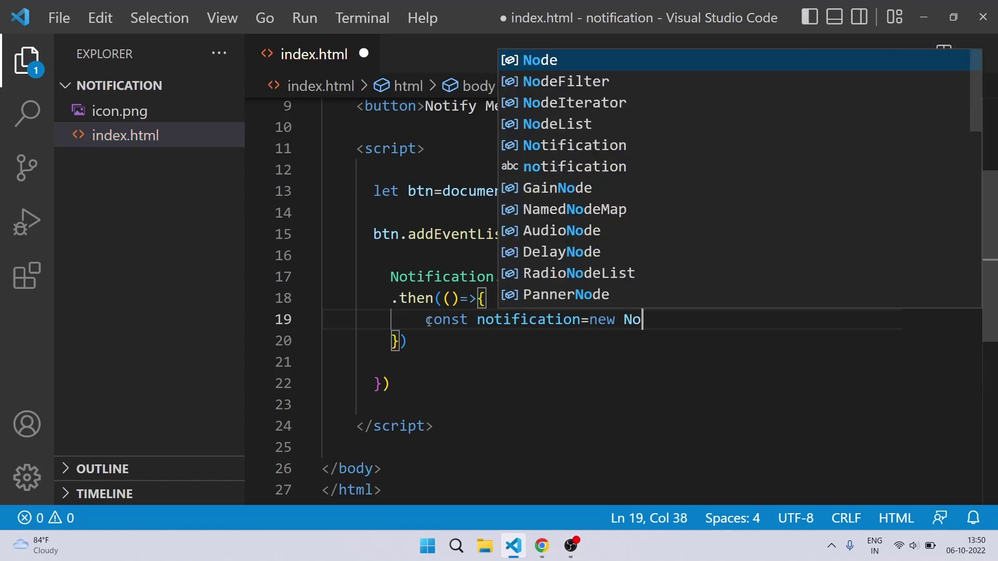
pyautogui.write('tifi')
# Create new Notification "Test" with body "This is a test notification" and an empty icon.
pyautogui.press('Return')
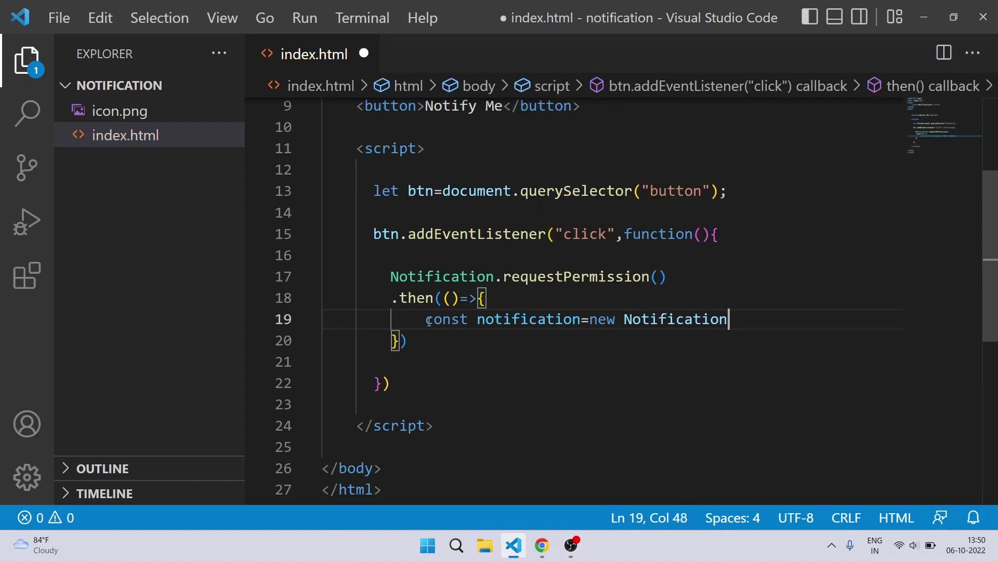
pyautogui.write('()')
pyautogui.press('Left')
pyautogui.write('"')
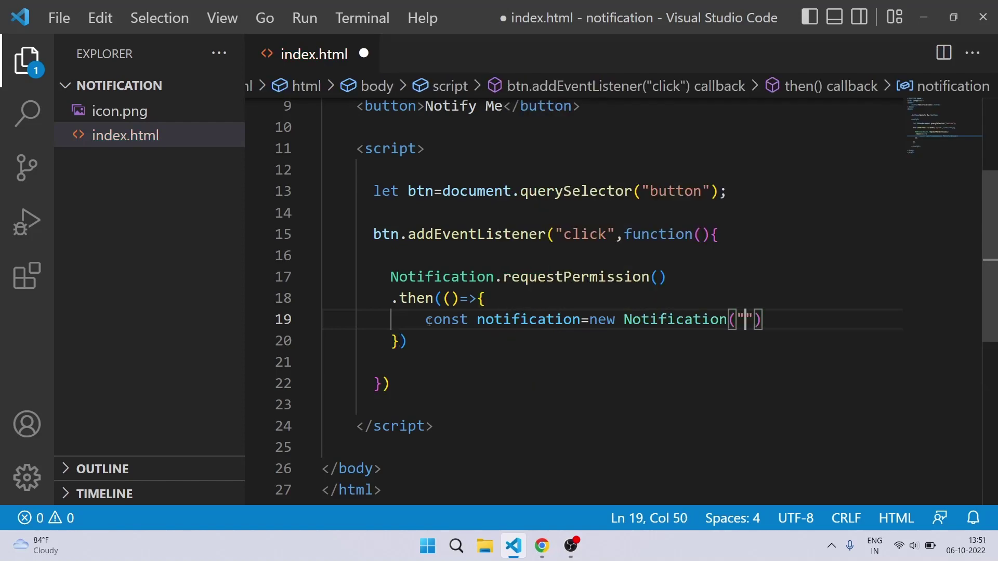
pyautogui.write('Test')
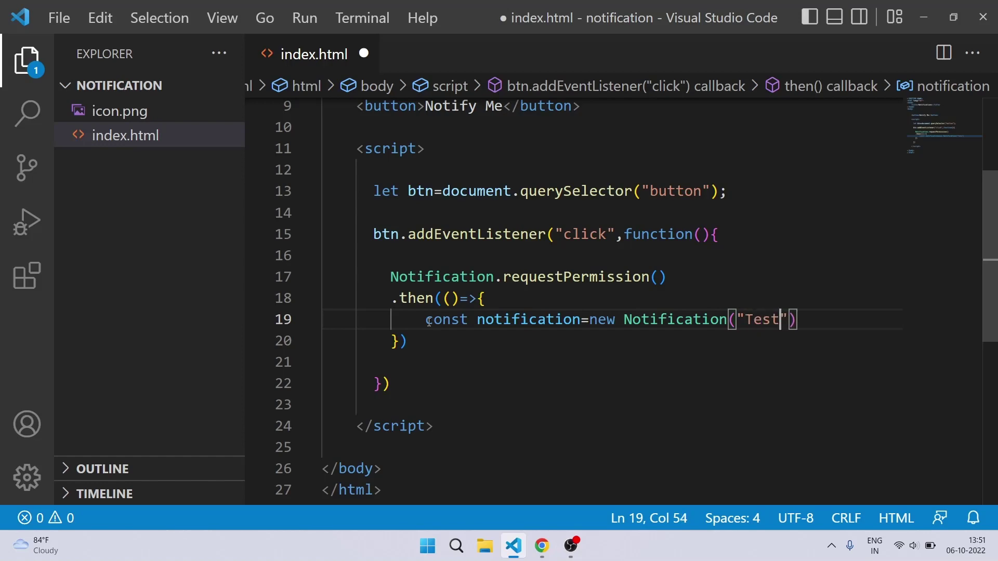
pyautogui.write('",{}')
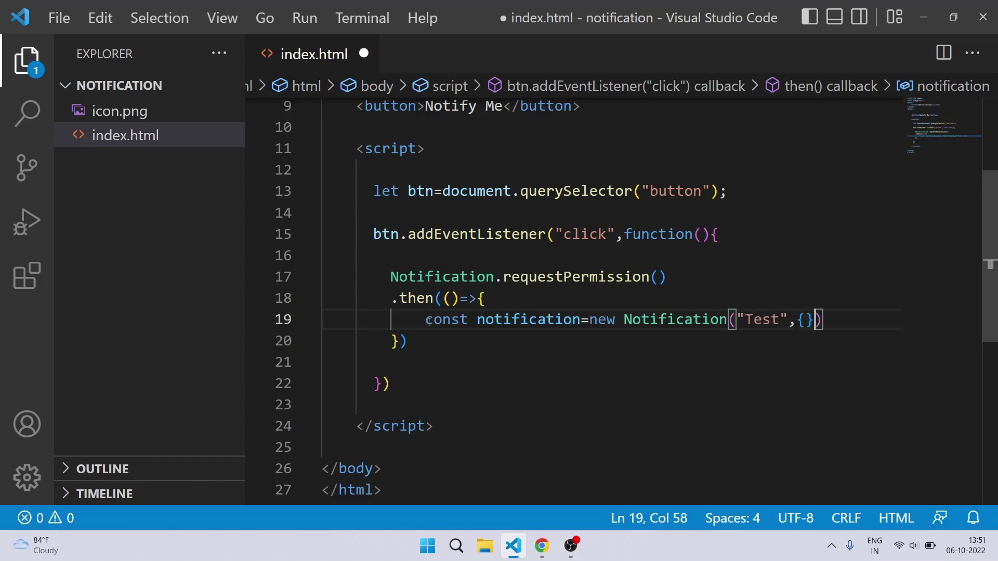
pyautogui.press('Left')
pyautogui.press('Return')
pyautogui.write('b')
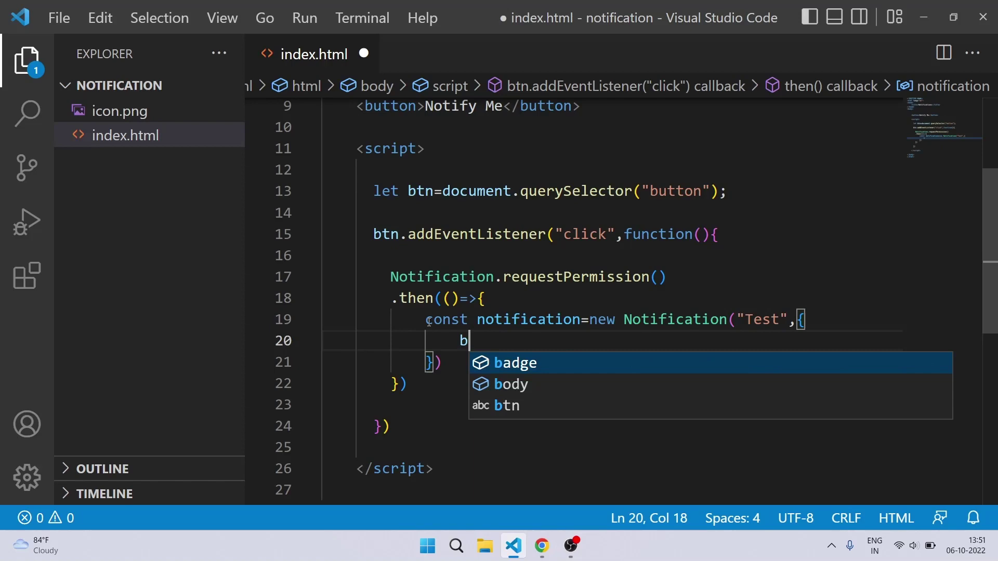
pyautogui.write('ody')
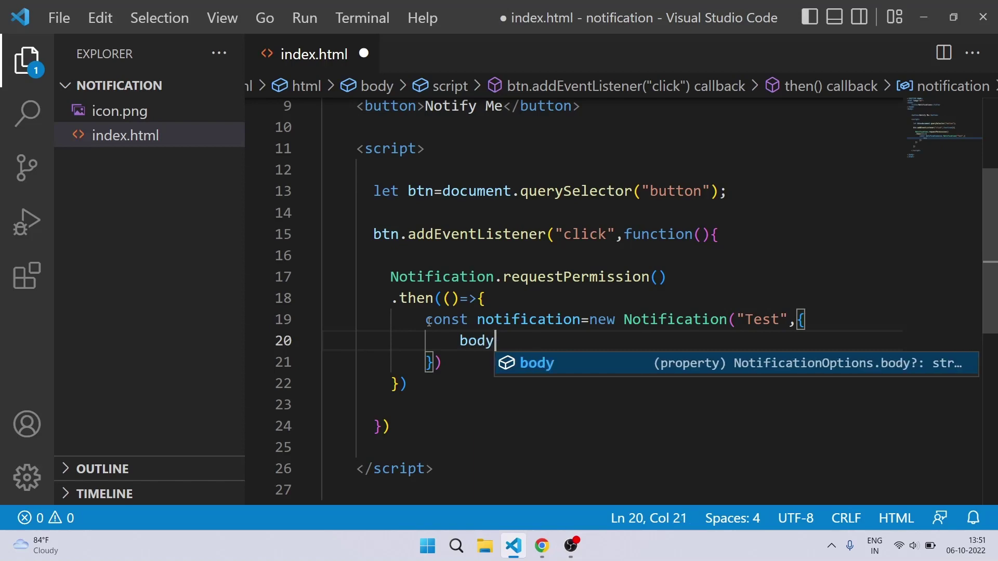
pyautogui.write(':"')
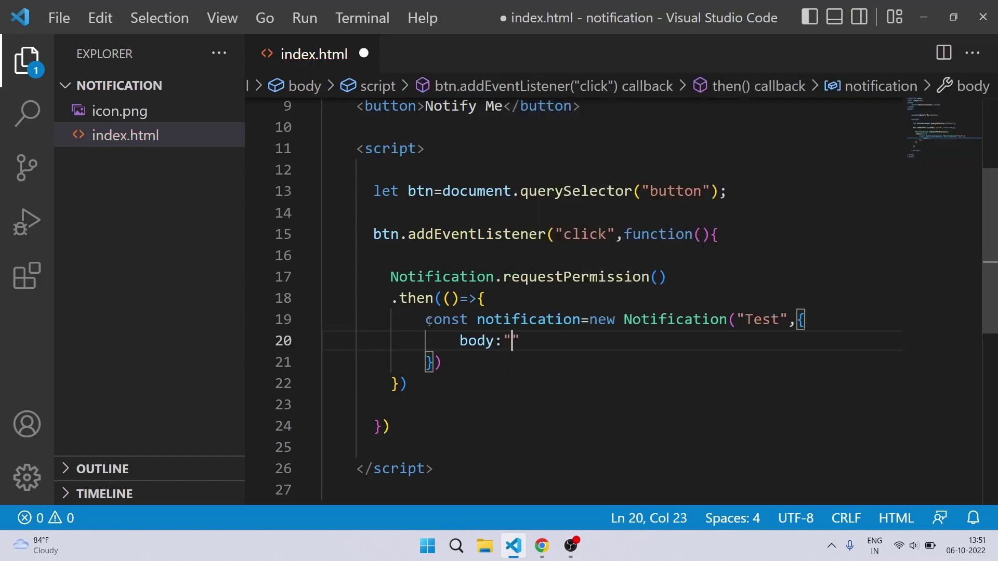
pyautogui.write('This is a ')
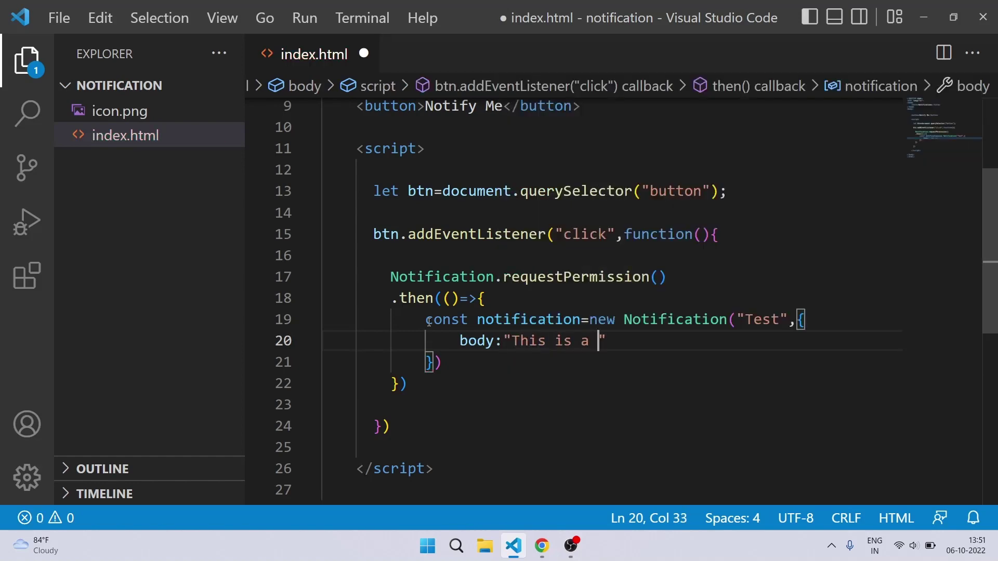
pyautogui.write('test noti')
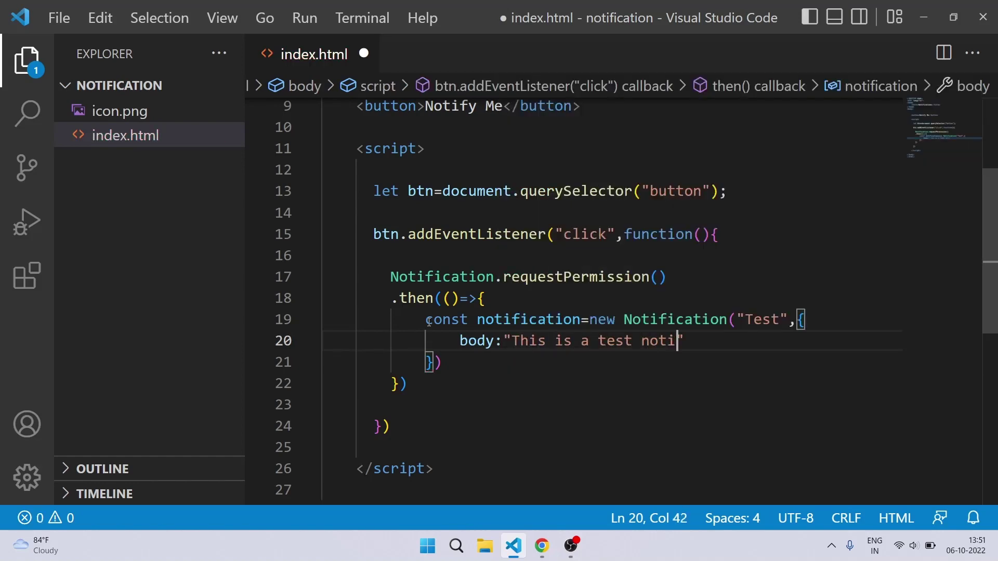
pyautogui.write('fication')
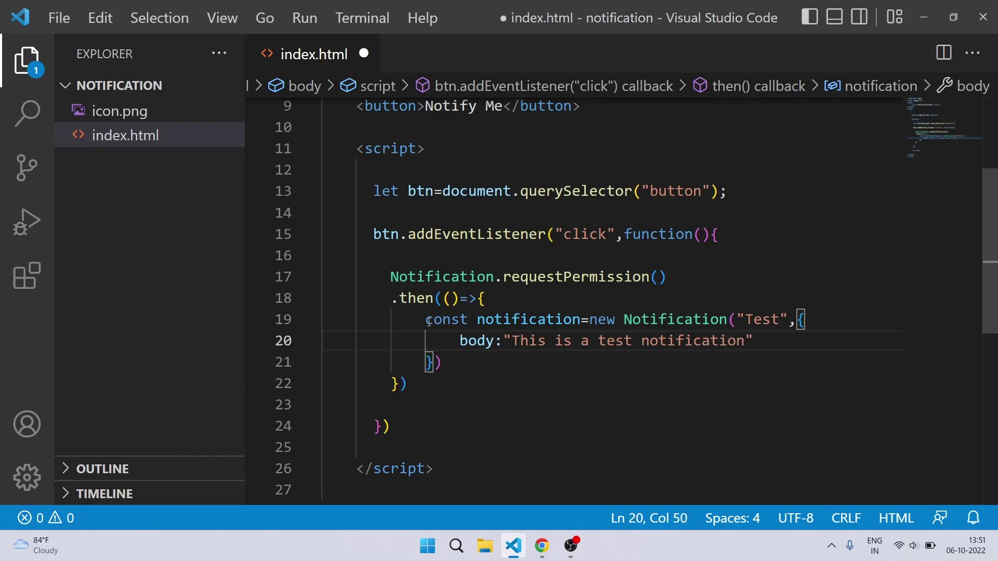
pyautogui.write('",')
pyautogui.press('Return')
pyautogui.write('ico')
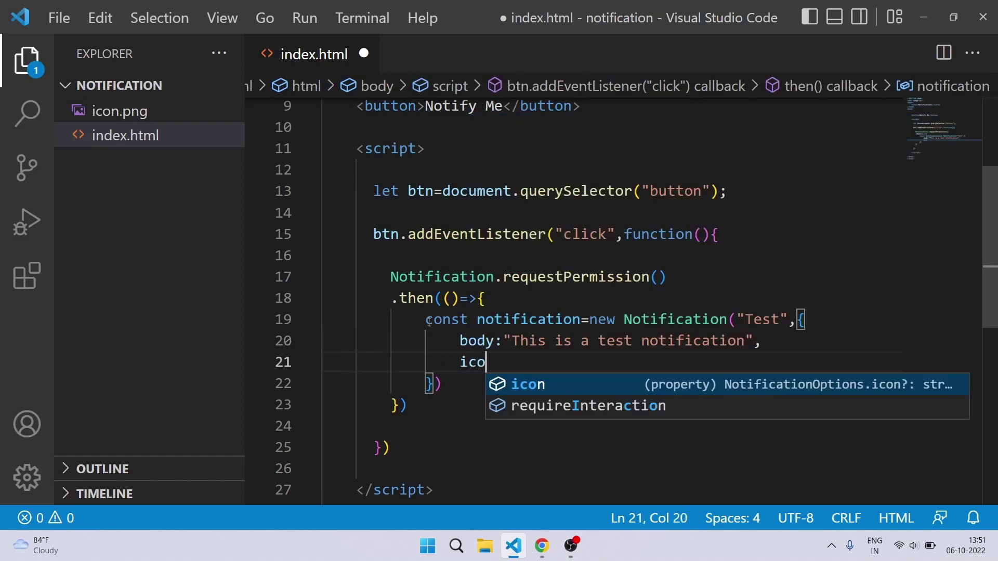
pyautogui.write('n:')
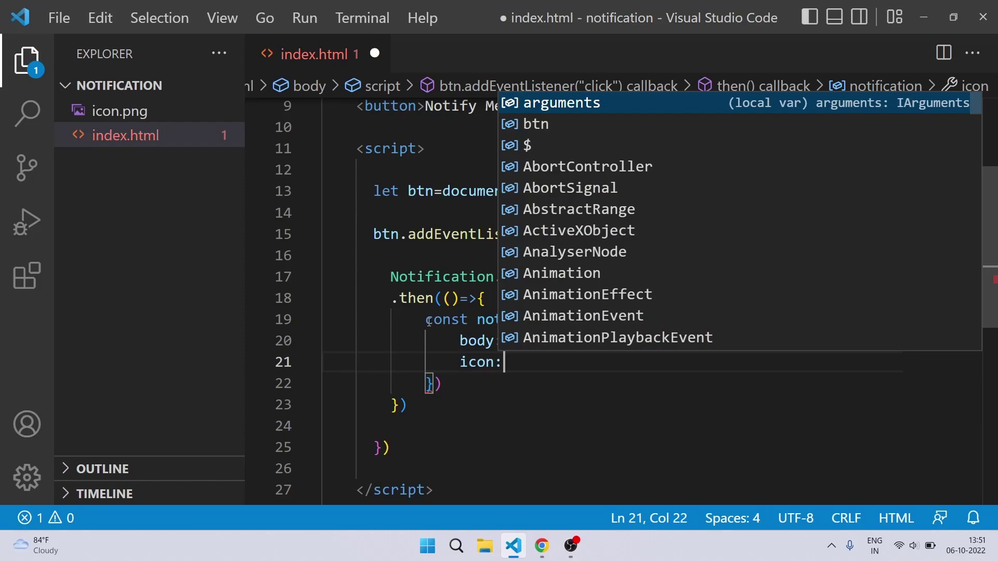
pyautogui.write('"')
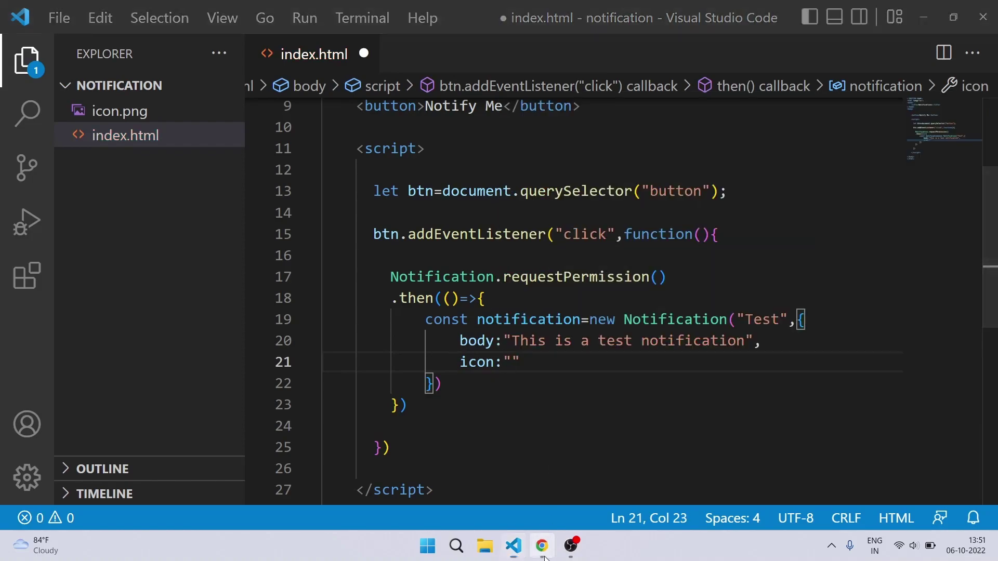
# Copy the address of the large Avengers image from Chrome's icon search results.
pyautogui.click(541, 546)
pyautogui.click(445, 13)
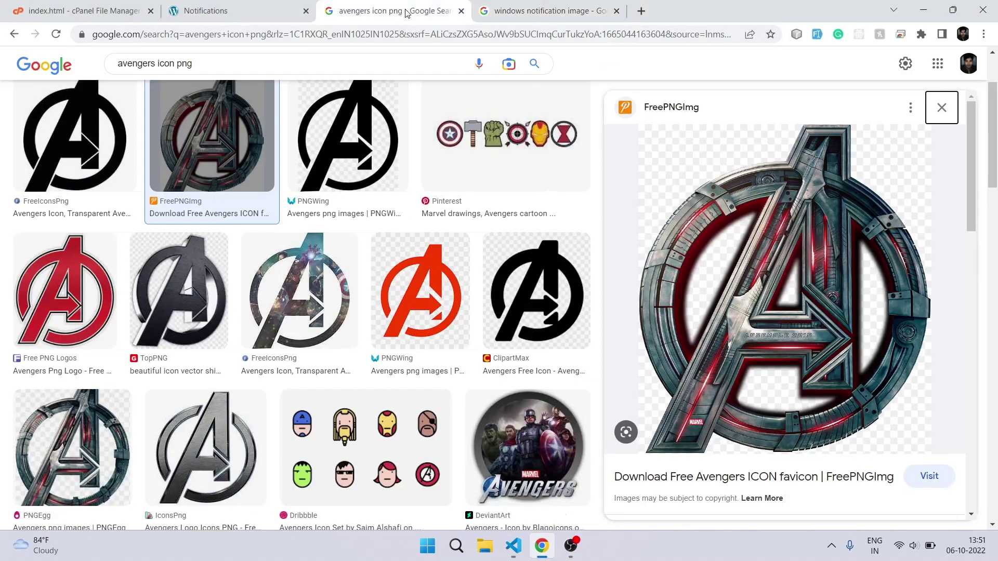
pyautogui.rightClick(778, 215)
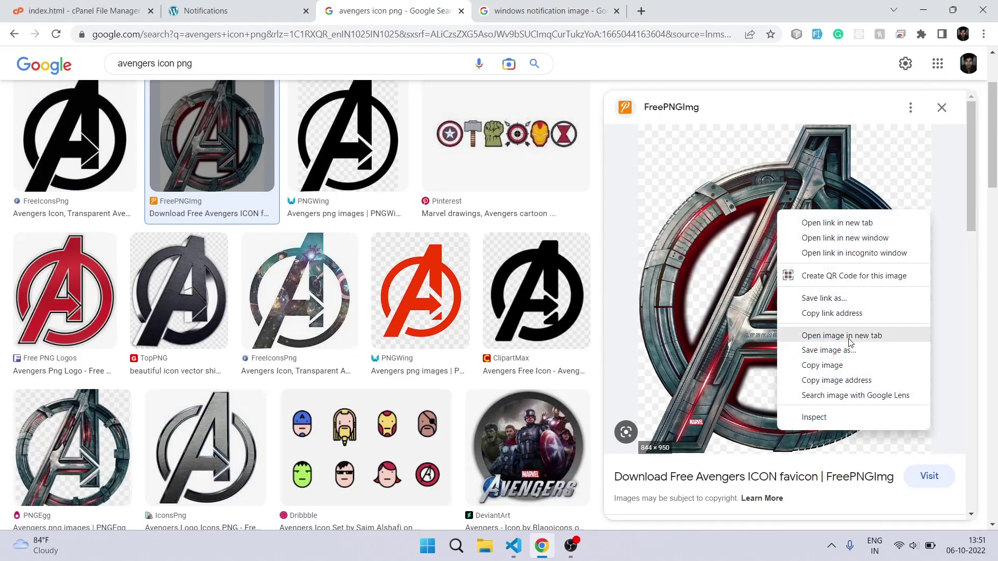
pyautogui.click(848, 385)
# Paste the Avengers image URL as the icon value and save index.html.
pyautogui.hotkey('alt', 'Tab')
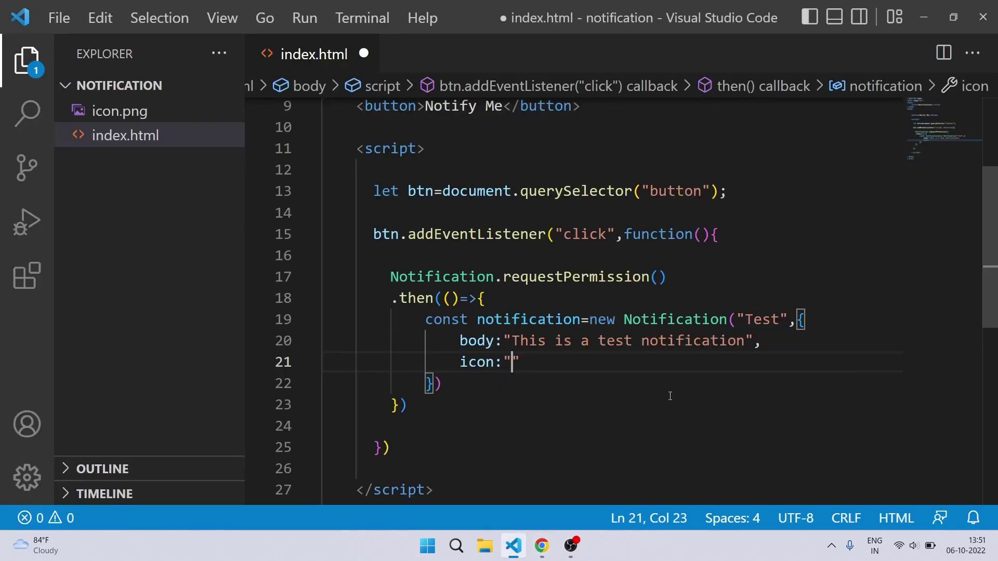
pyautogui.write('"')
pyautogui.hotkey('ctrl', 'v')
pyautogui.click(505, 403)
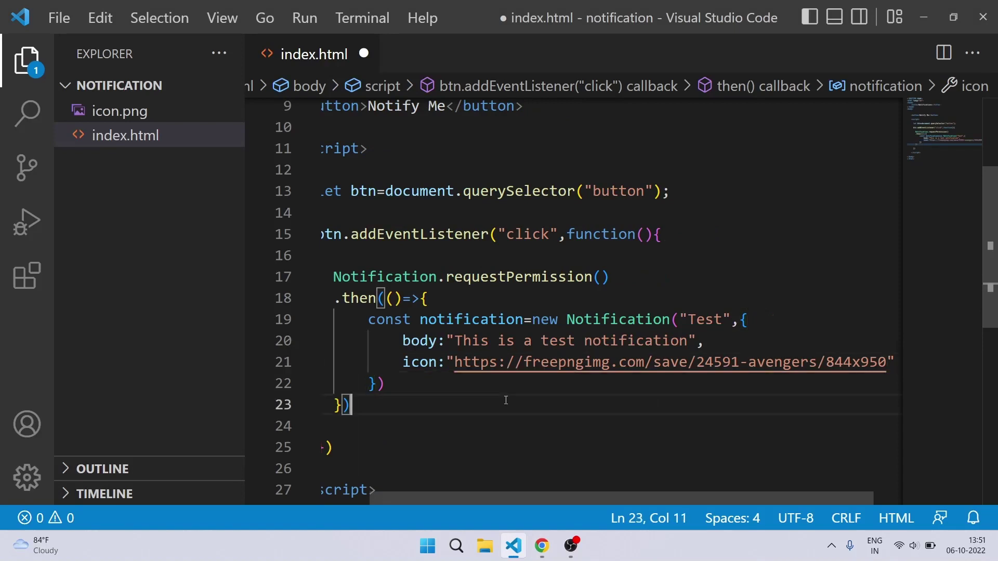
pyautogui.moveTo(504, 499); pyautogui.dragTo(440, 506)
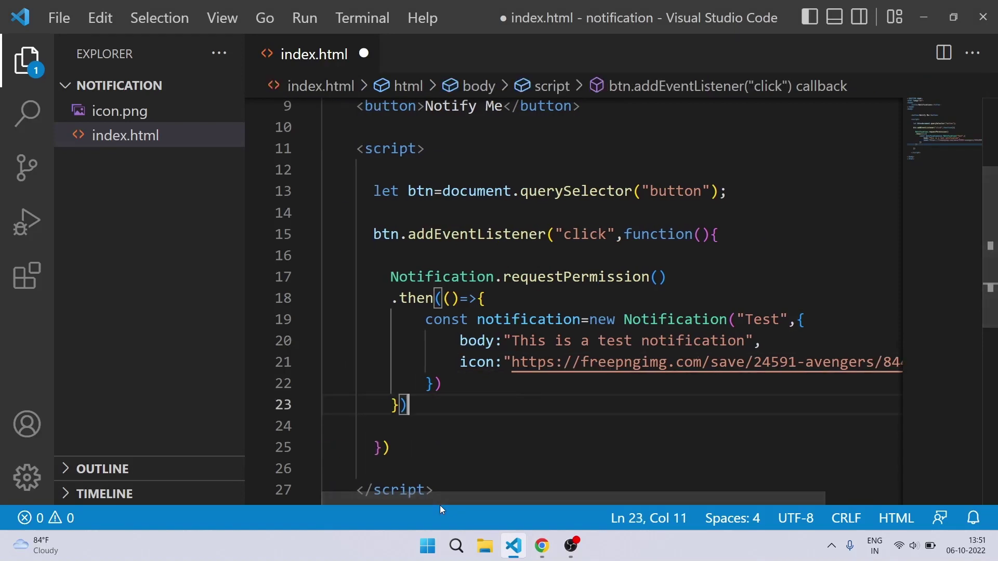
pyautogui.click(756, 252)
pyautogui.hotkey('ctrl', 's')
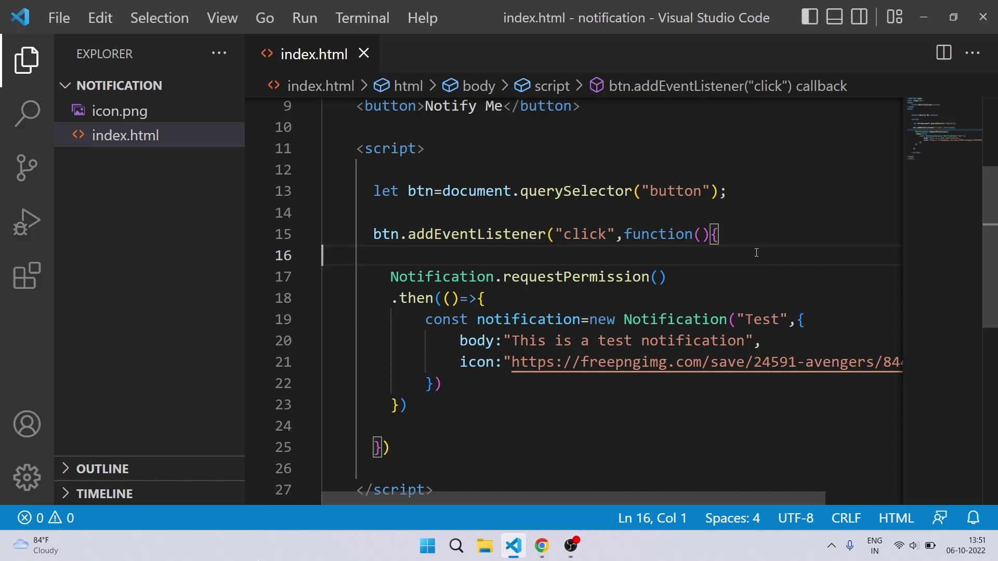
# Copy the whole script into the cPanel file editor and save it on the server.
pyautogui.click(764, 212)
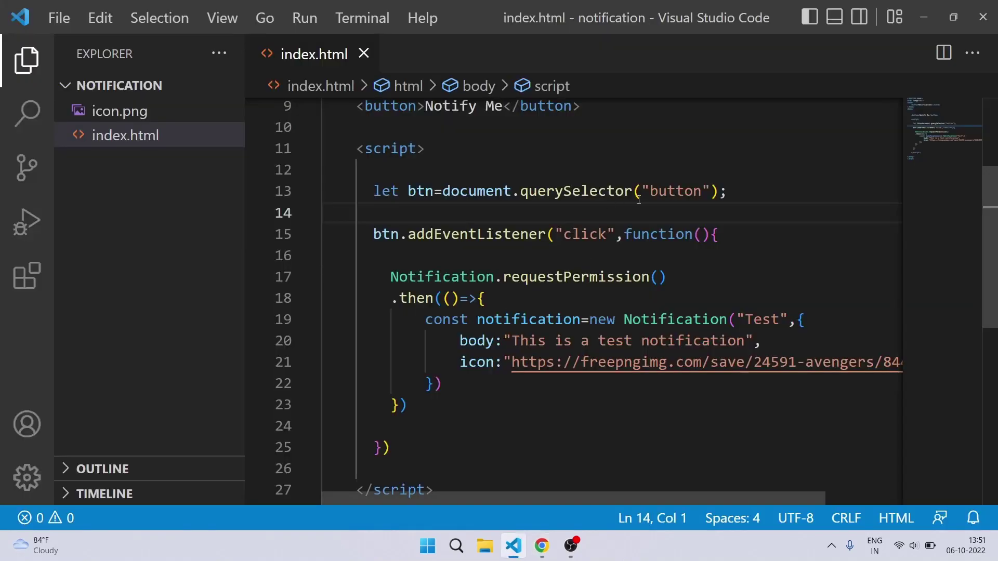
pyautogui.click(686, 191)
pyautogui.hotkey('ctrl', 'a')
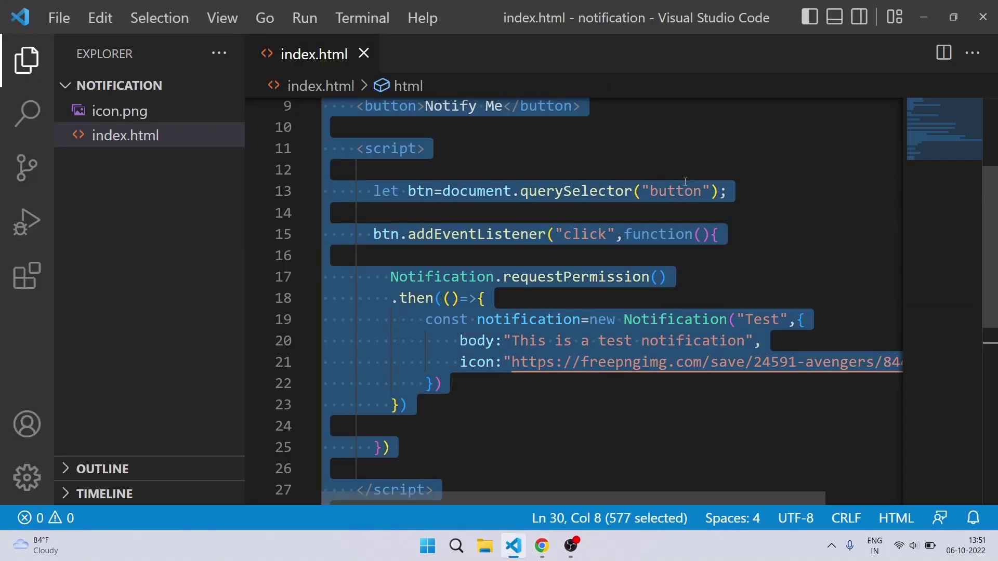
pyautogui.hotkey('ctrl', 'c')
pyautogui.hotkey('alt', 'Tab')
pyautogui.hotkey('ctrl', 'v')
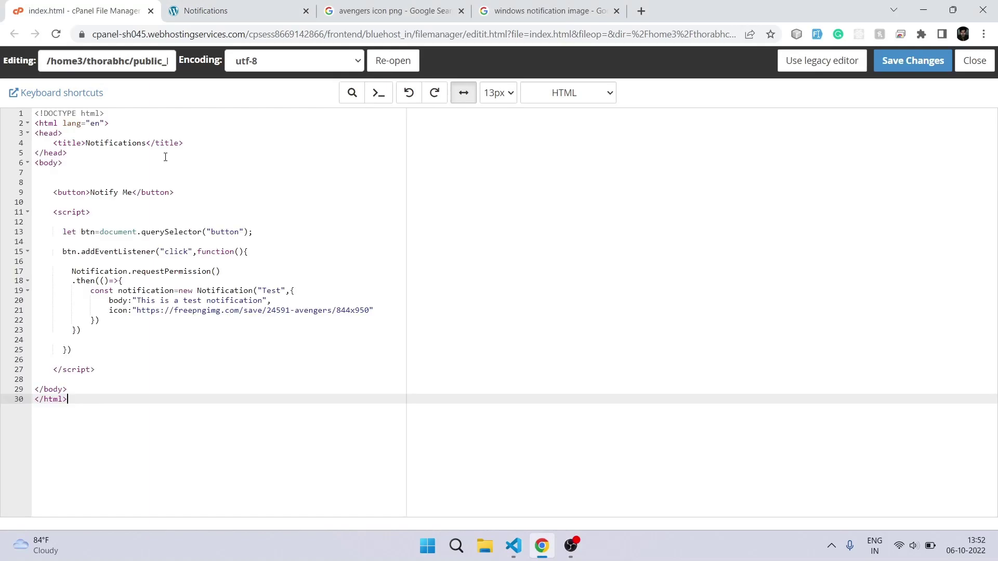
pyautogui.click(449, 270)
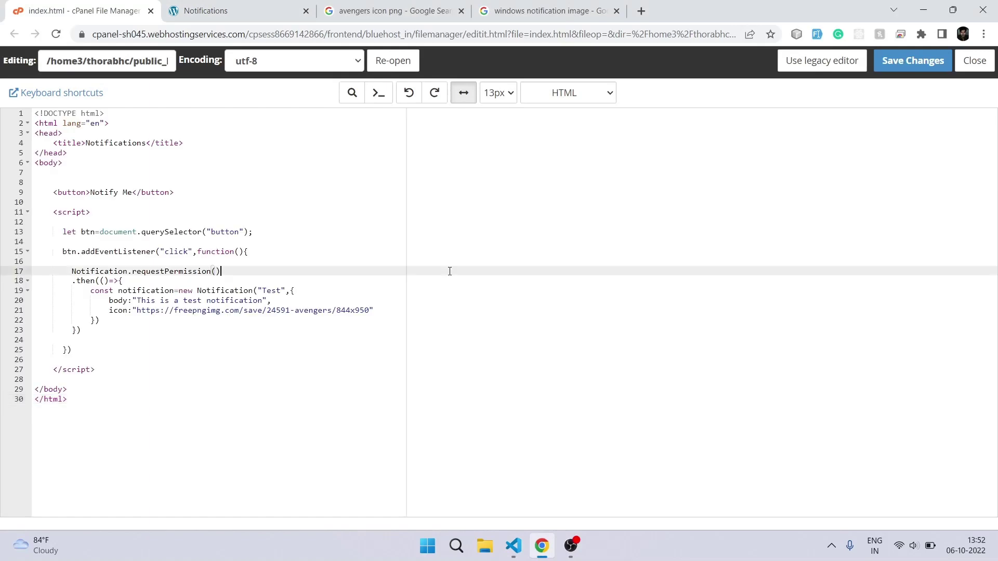
pyautogui.click(903, 55)
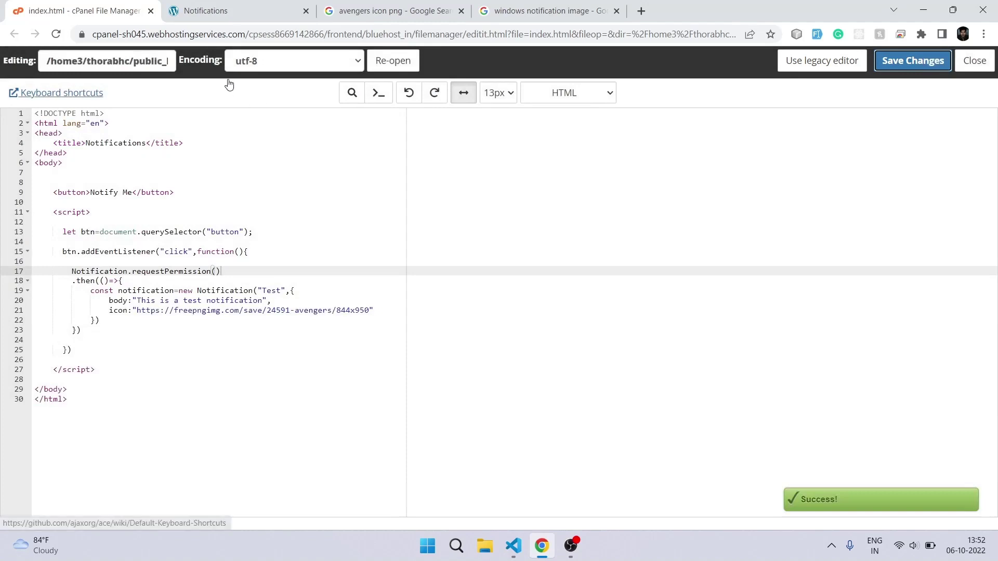
# Reload the live Notify Me page, press Notify Me, and allow notifications.
pyautogui.click(233, 11)
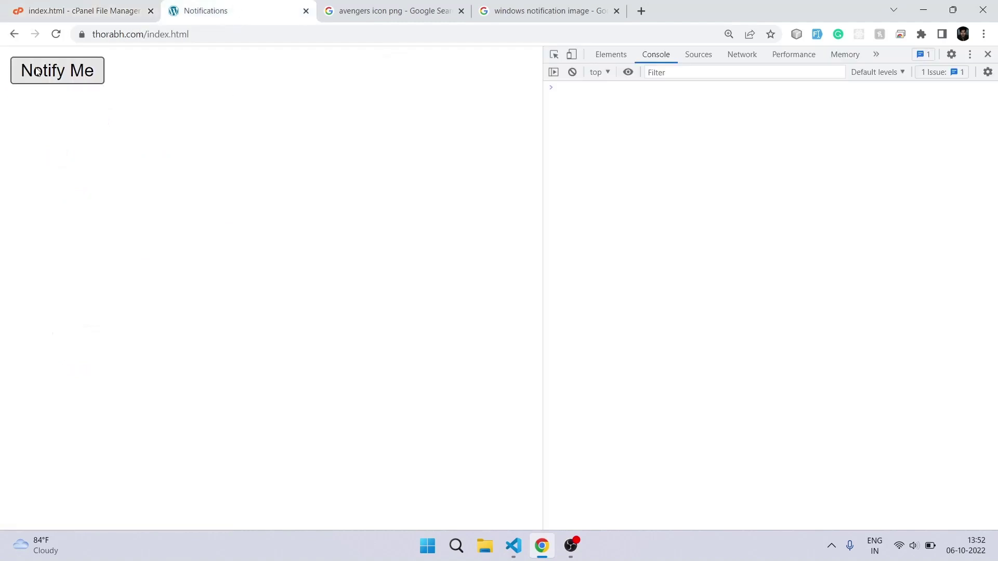
pyautogui.click(56, 35)
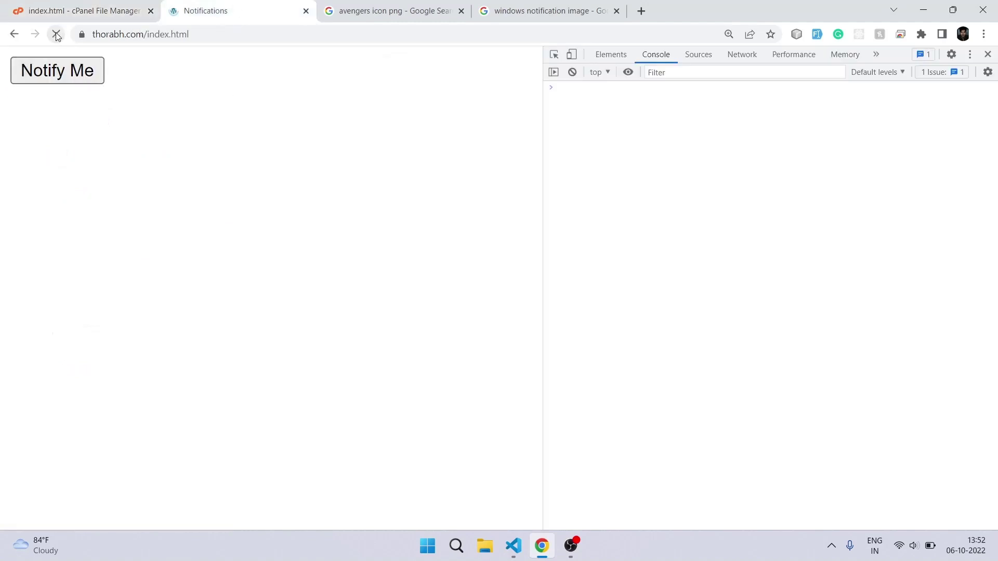
pyautogui.click(80, 81)
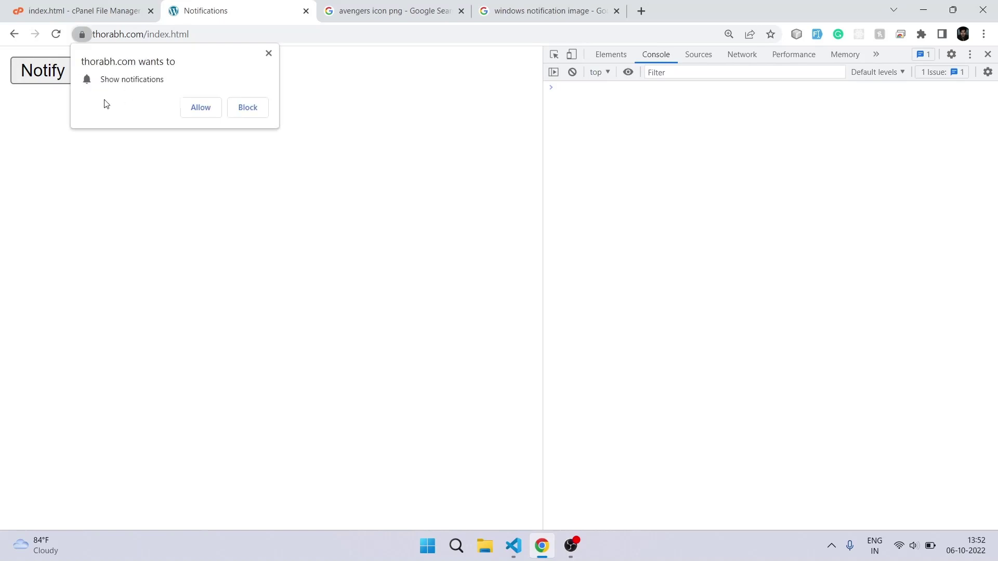
pyautogui.click(200, 107)
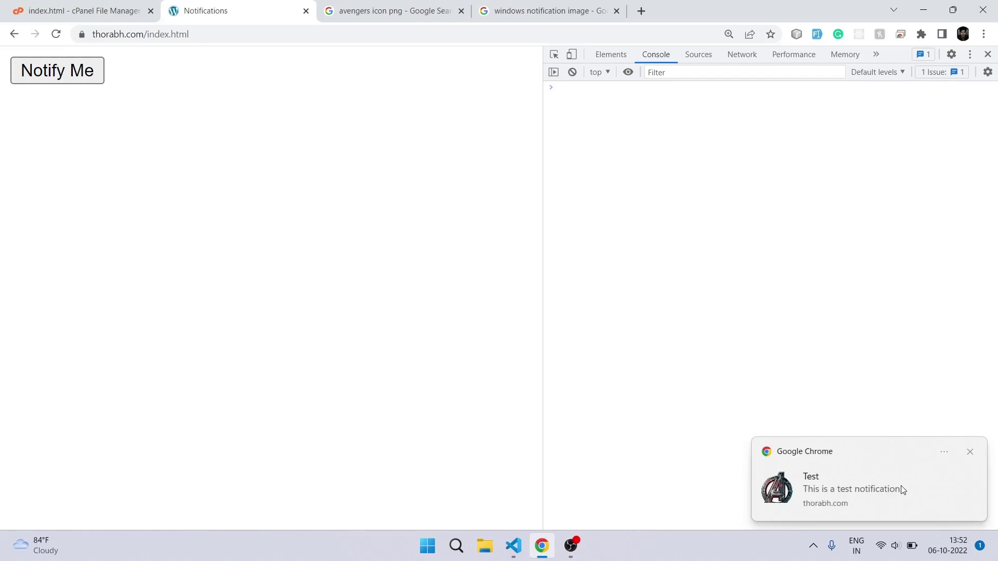
# Clear the notification centre, fire the Test notification twice more, then clear it again.
pyautogui.click(953, 547)
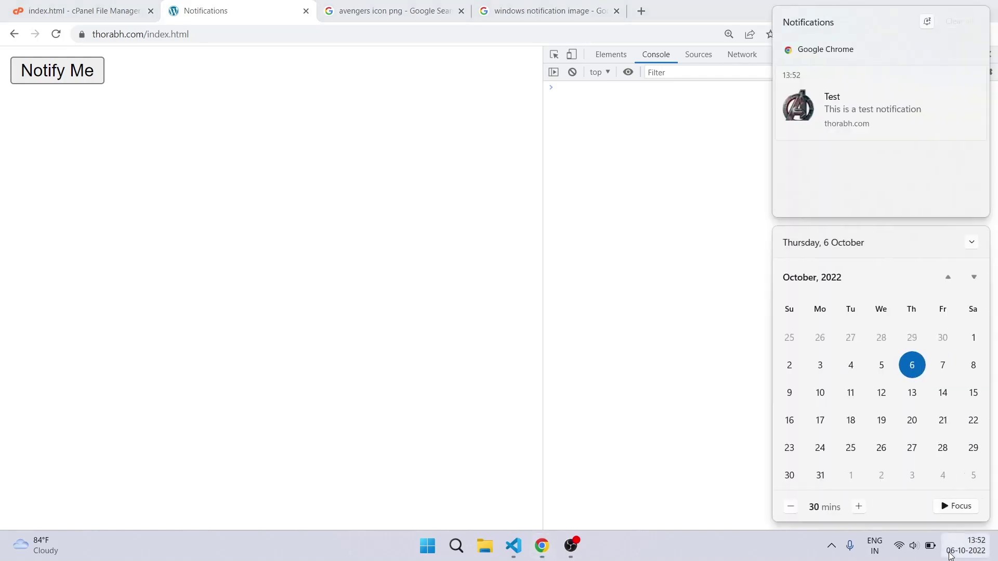
pyautogui.click(958, 21)
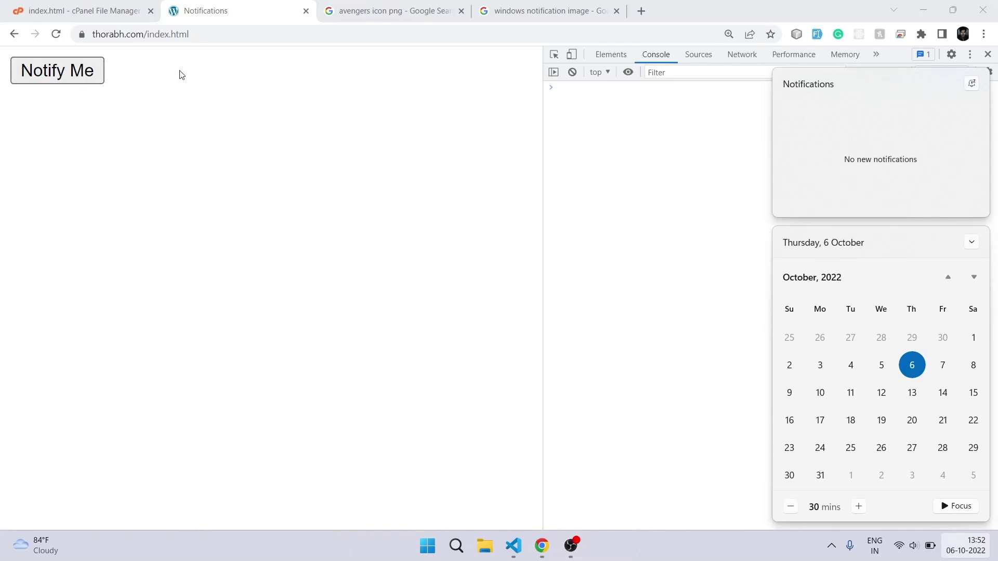
pyautogui.click(83, 74)
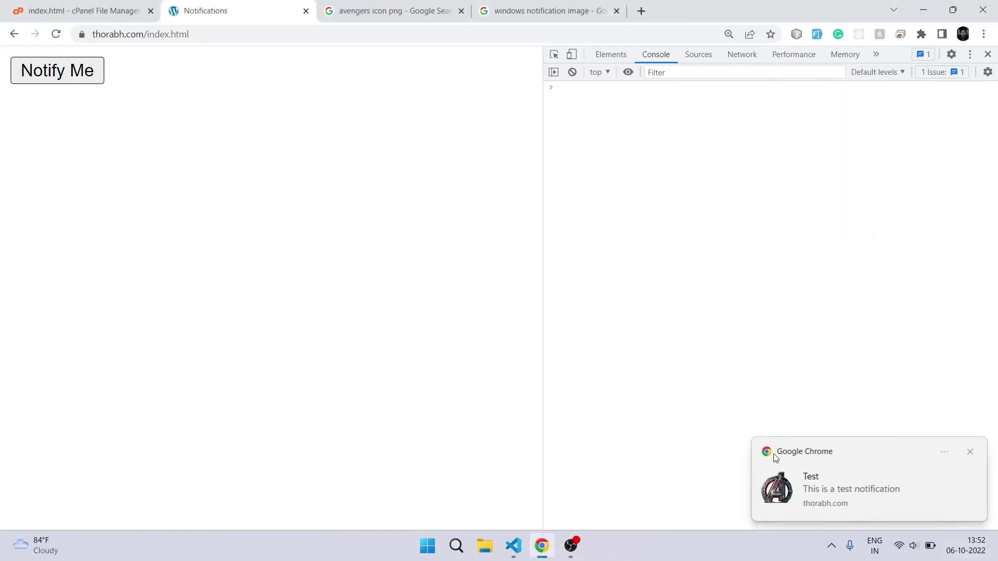
pyautogui.click(94, 84)
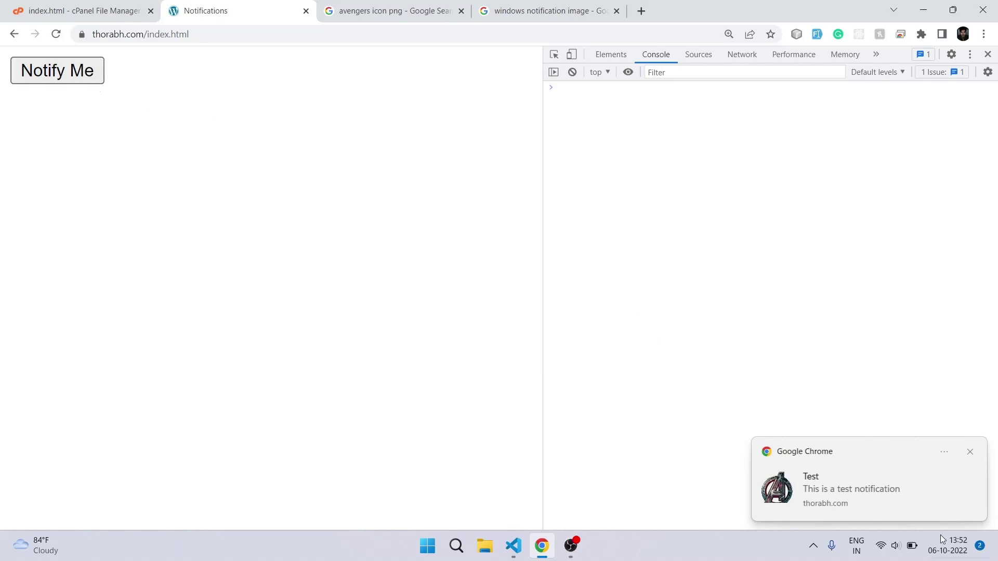
pyautogui.click(961, 557)
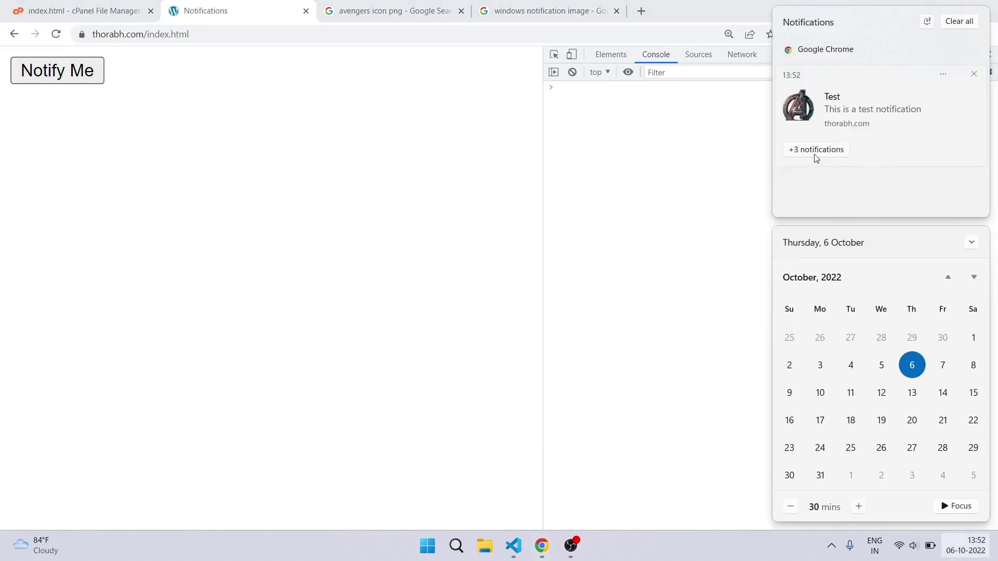
pyautogui.click(957, 24)
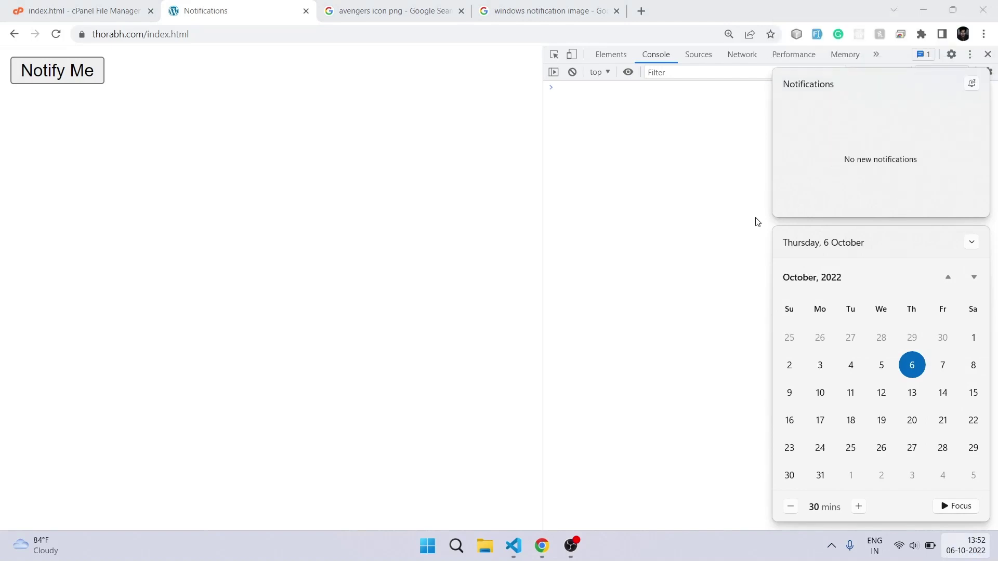